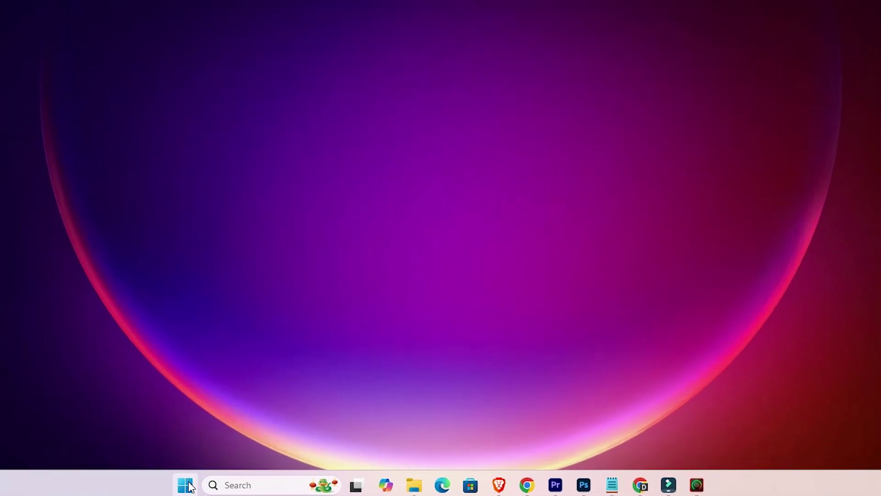
Step: Try to find an older printer with the Add Printer wizard, started from adding a device manually in the Printers & scanners settings
click(186, 485)
text(pr)
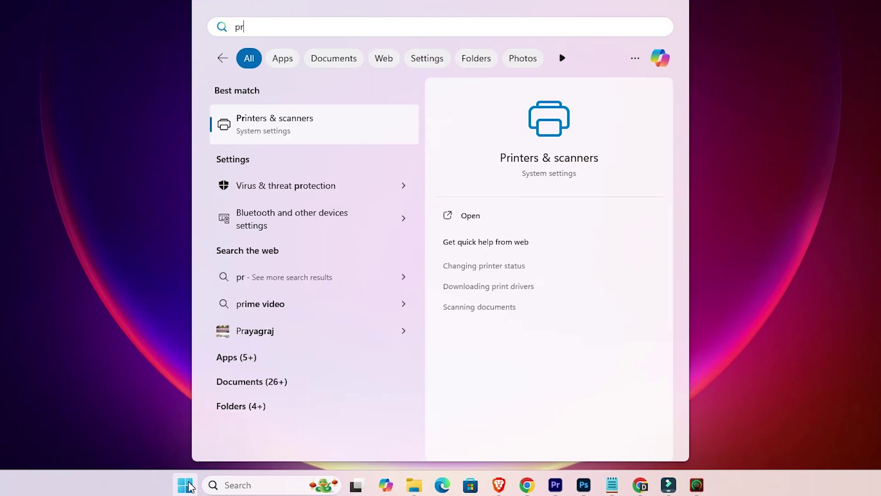
click(301, 135)
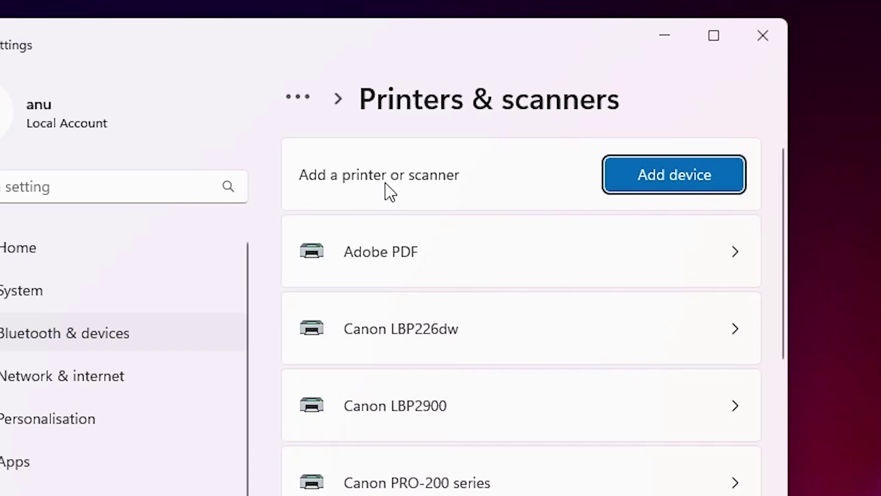
click(684, 174)
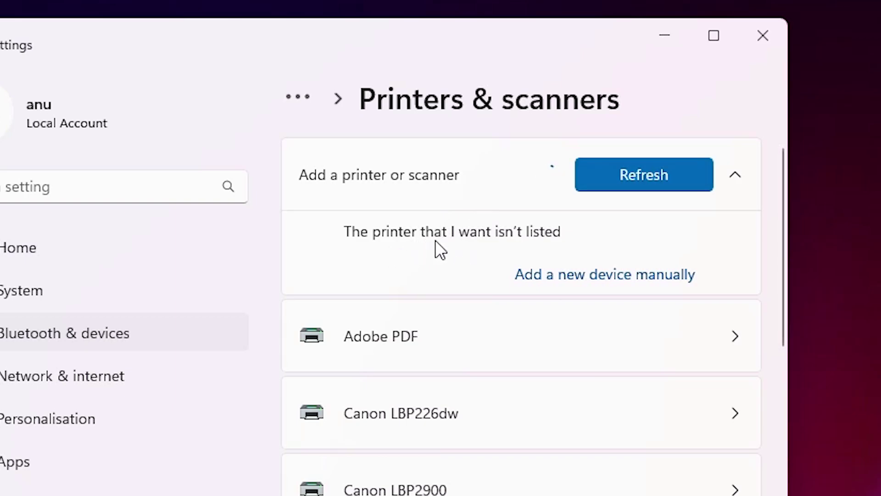
click(634, 276)
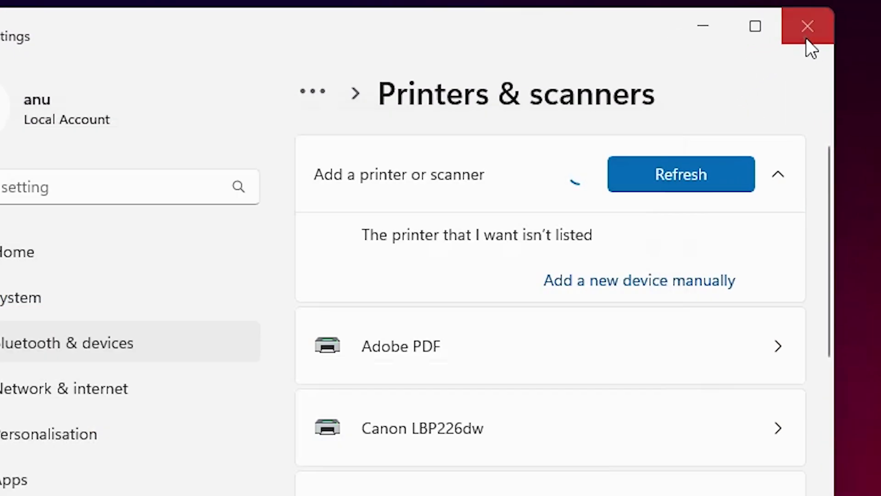
click(762, 35)
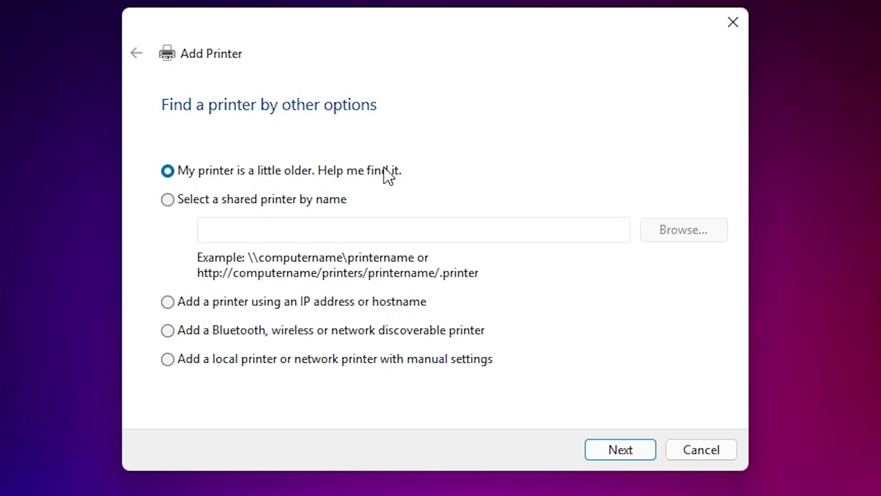
click(615, 455)
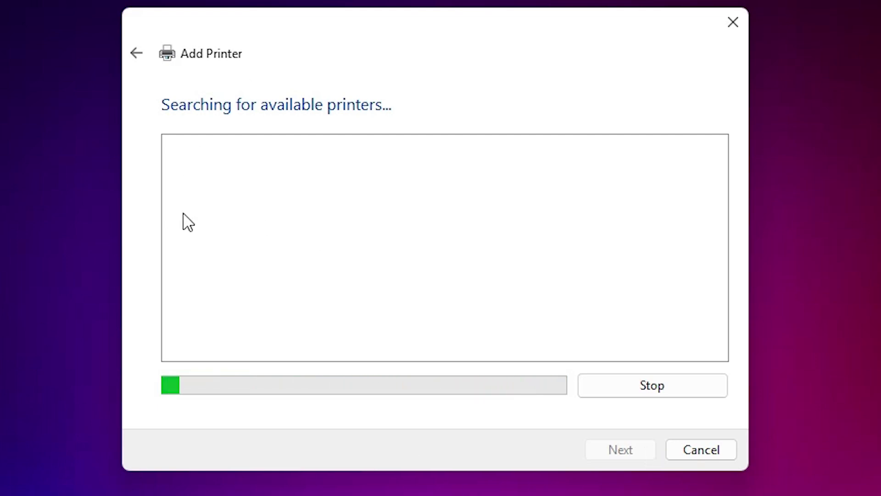
click(695, 454)
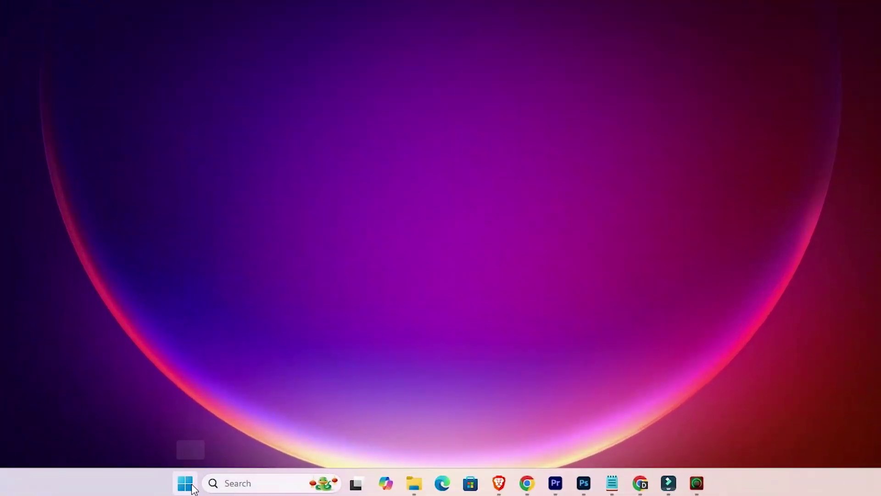
Step: Open the Printers & scanners system settings and start adding a new device manually
click(186, 483)
text(pr)
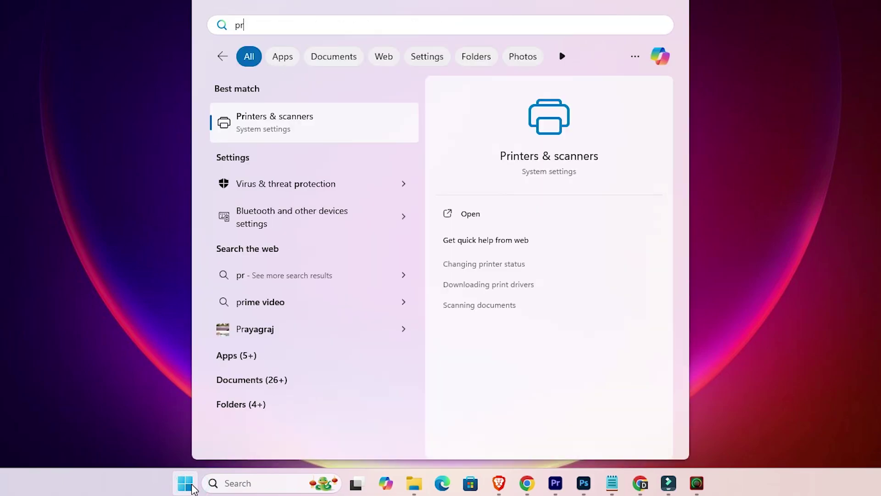
click(273, 121)
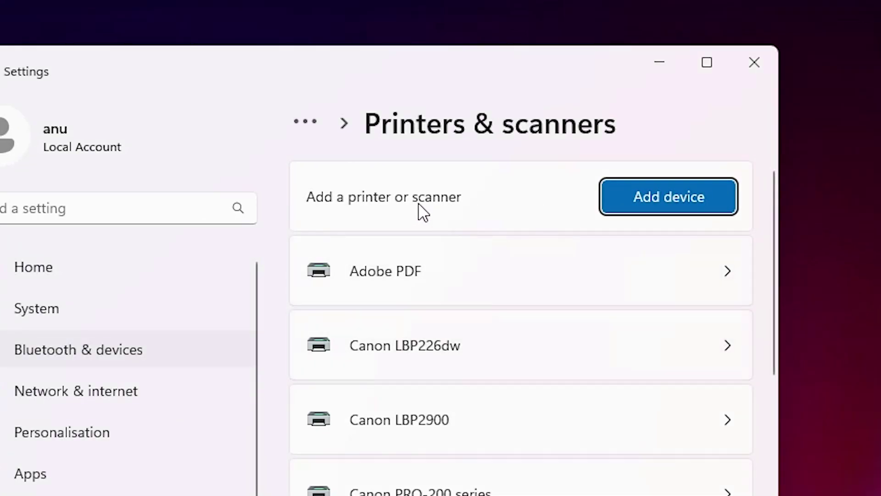
click(654, 204)
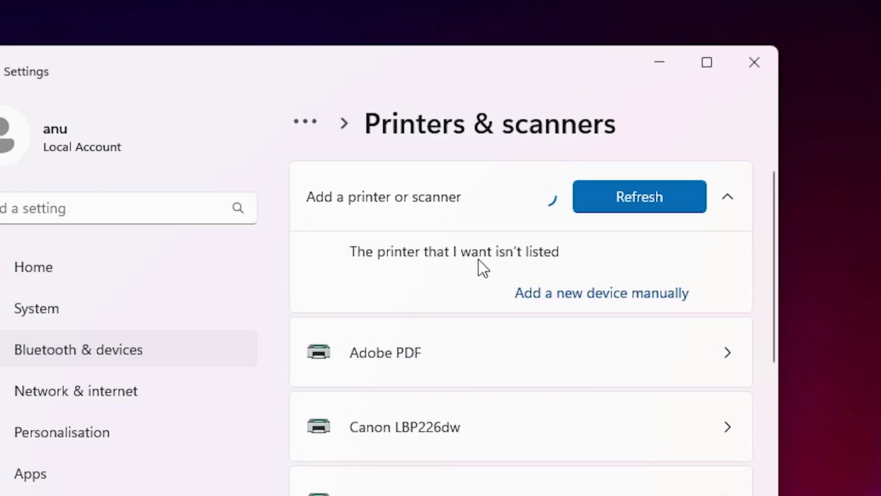
click(597, 296)
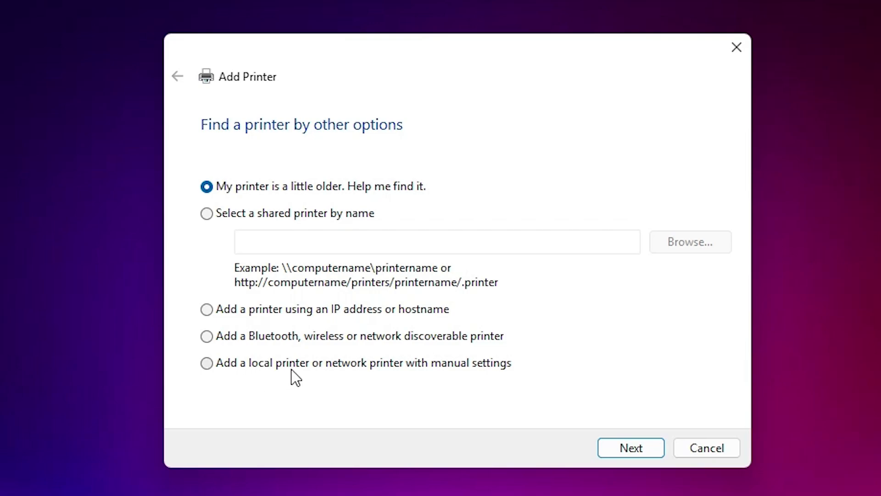
Step: Choose to add a local printer with manual settings, using the existing port USB_001 (Local Port)
click(455, 366)
click(630, 452)
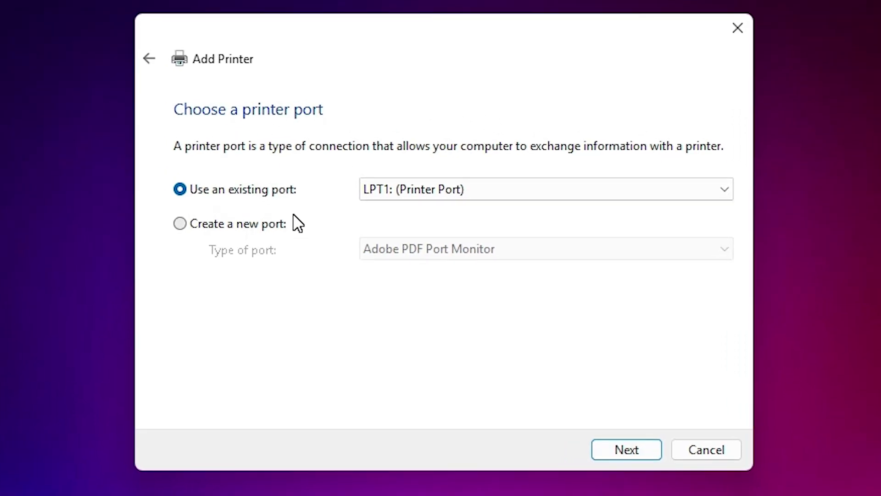
click(449, 186)
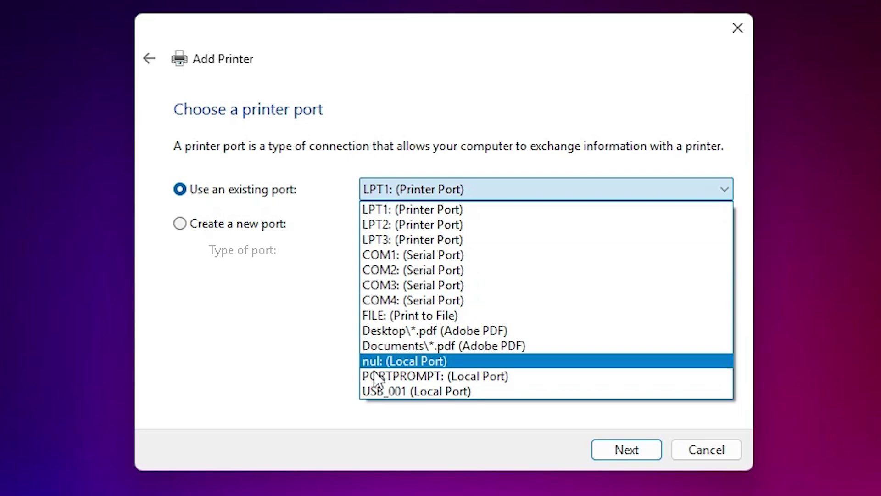
click(403, 391)
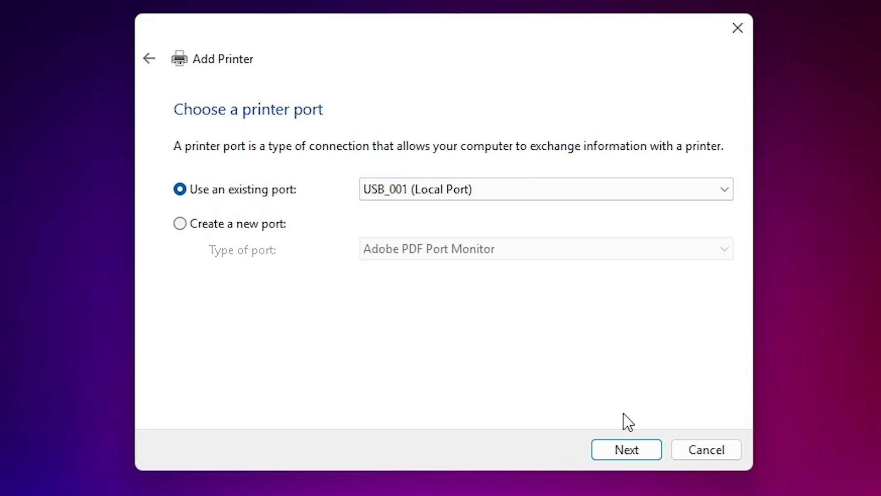
click(624, 452)
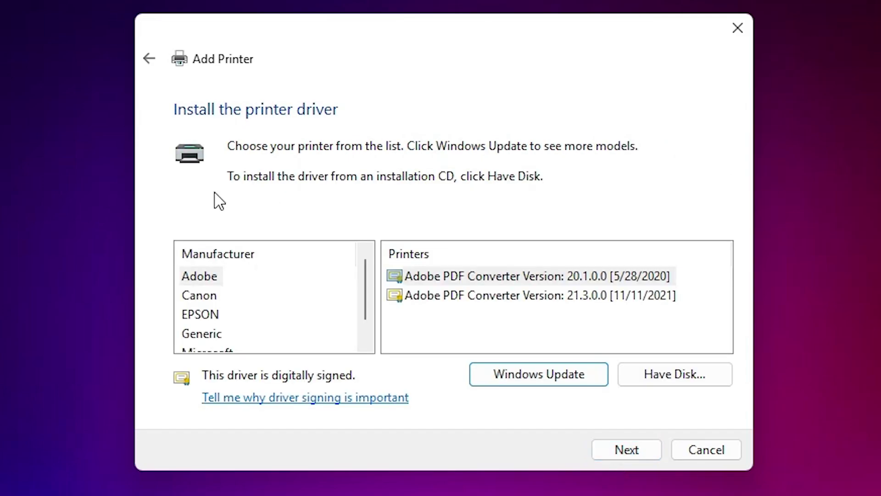
Step: Load more printer models from Windows Update and choose the HP LaserJet 1020 driver from manufacturer HP
drag(366, 312, 370, 281)
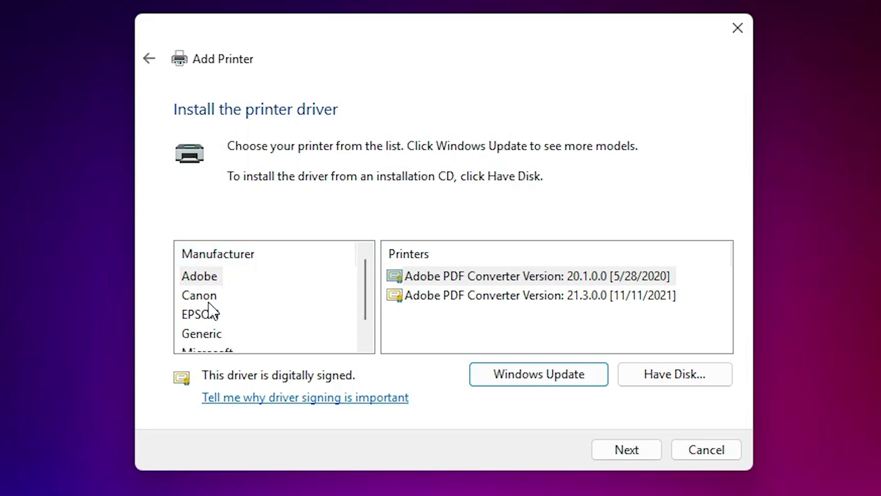
click(532, 380)
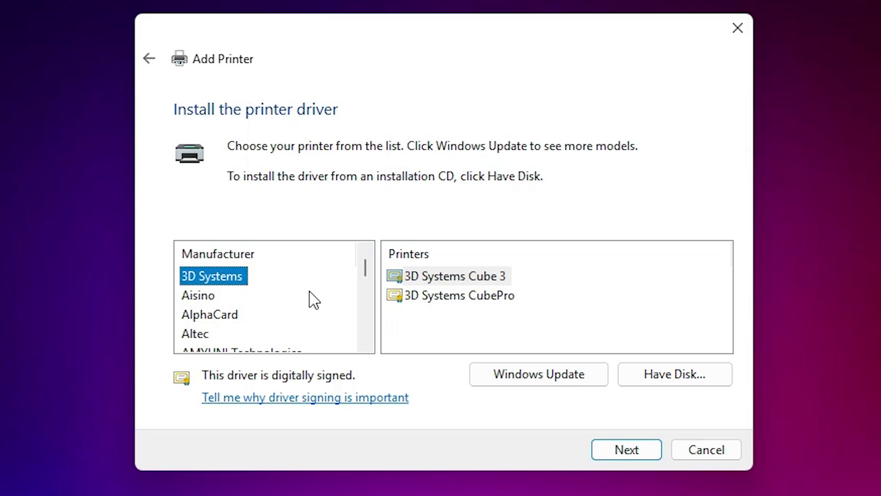
scroll(285, 305, down, 3)
click(223, 308)
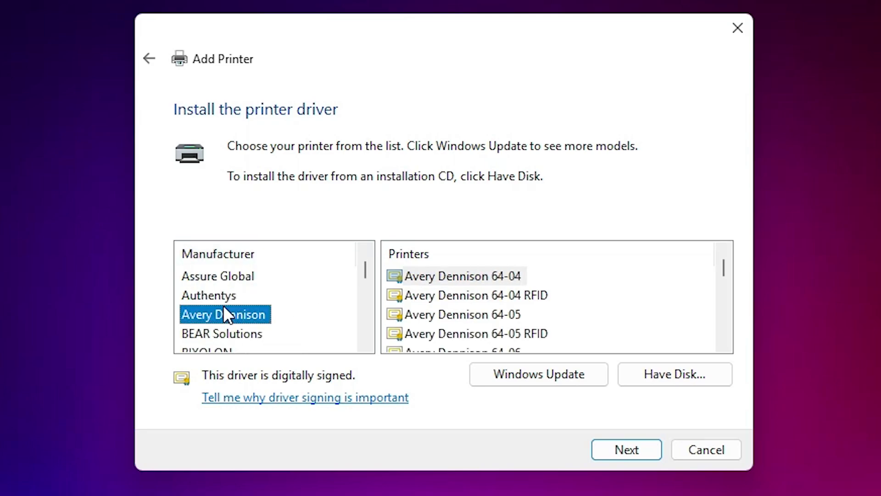
key(h)
key(p)
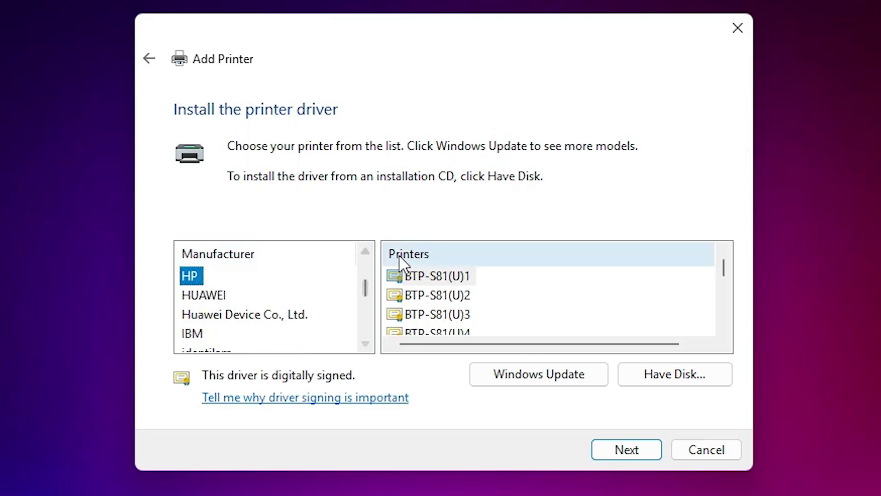
click(366, 252)
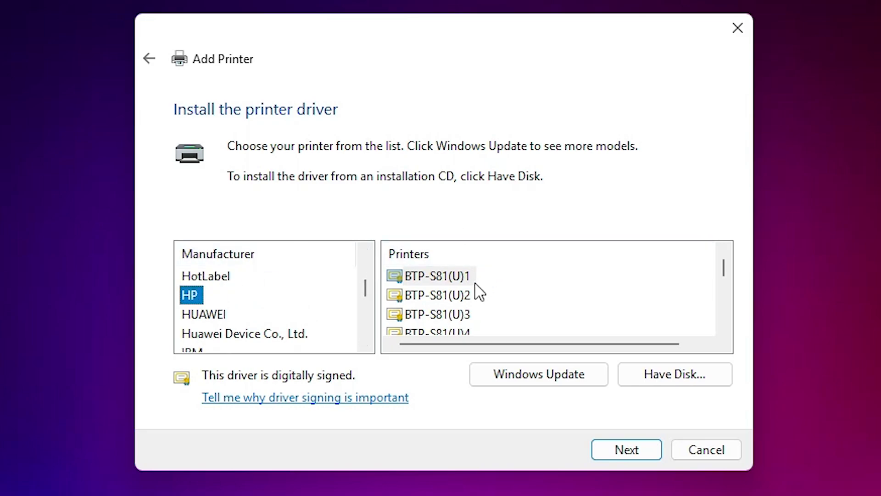
click(464, 315)
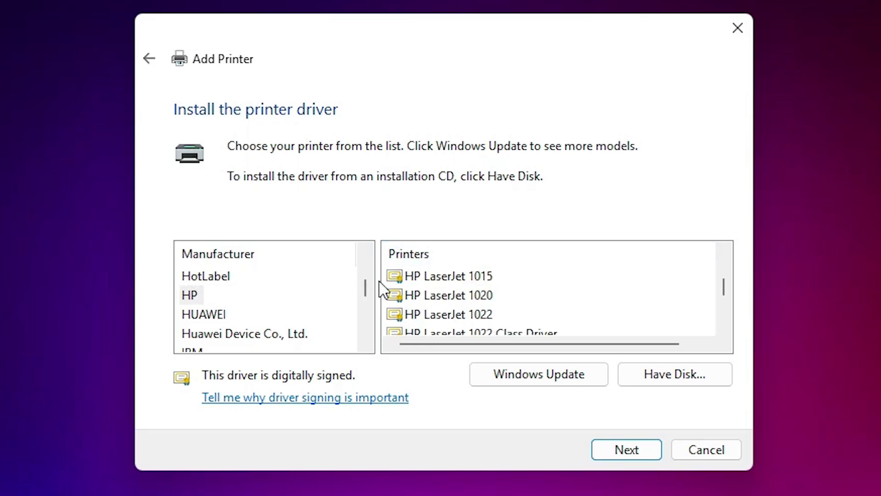
click(450, 297)
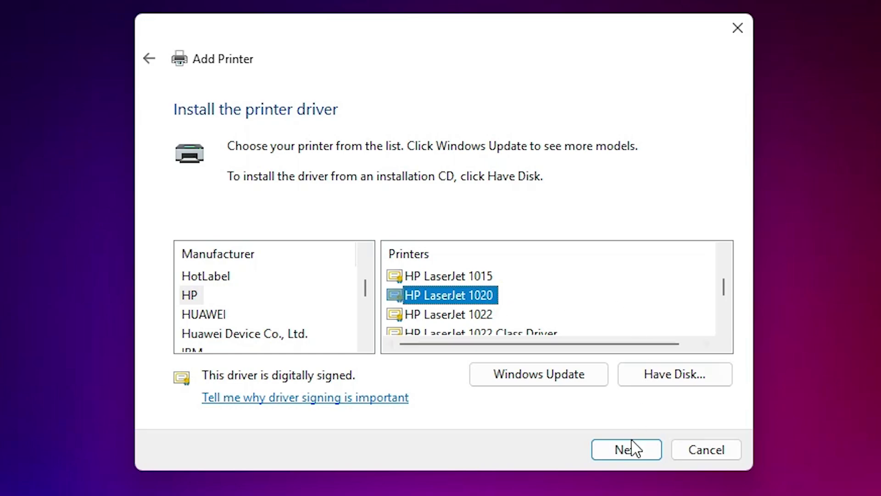
click(633, 453)
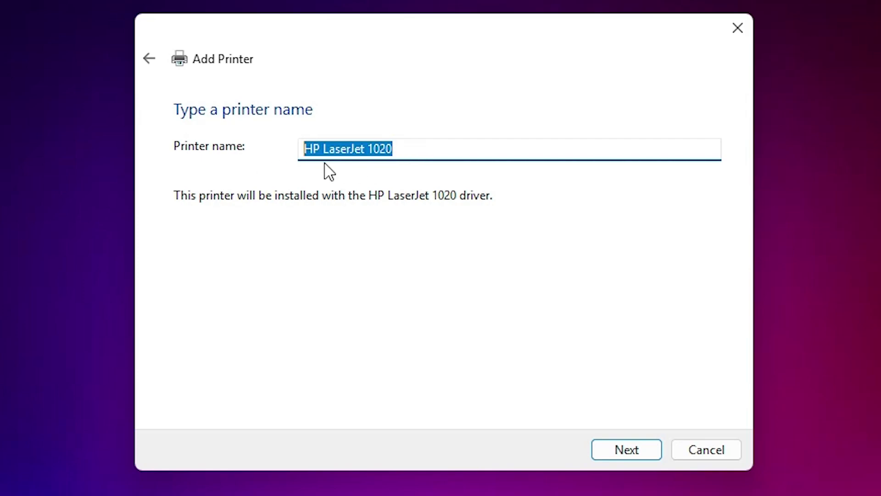
Step: Finish adding the printer under the suggested name HP LaserJet 1020, without sharing it
click(630, 452)
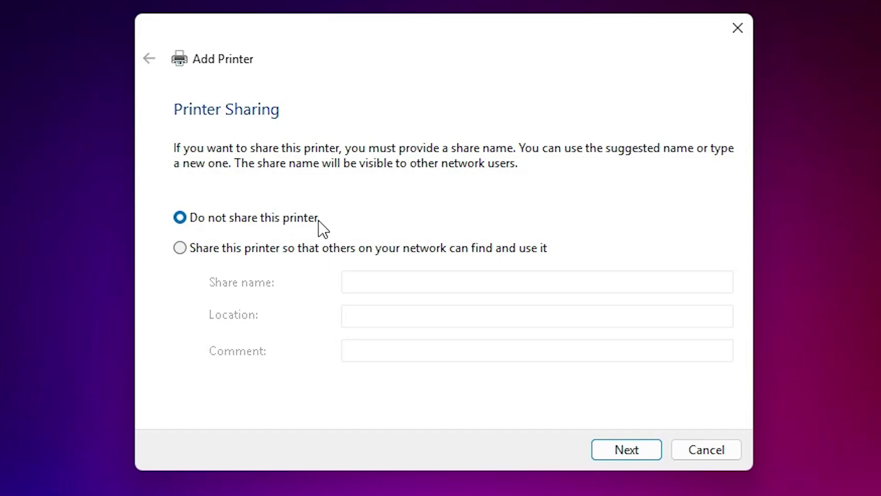
click(630, 452)
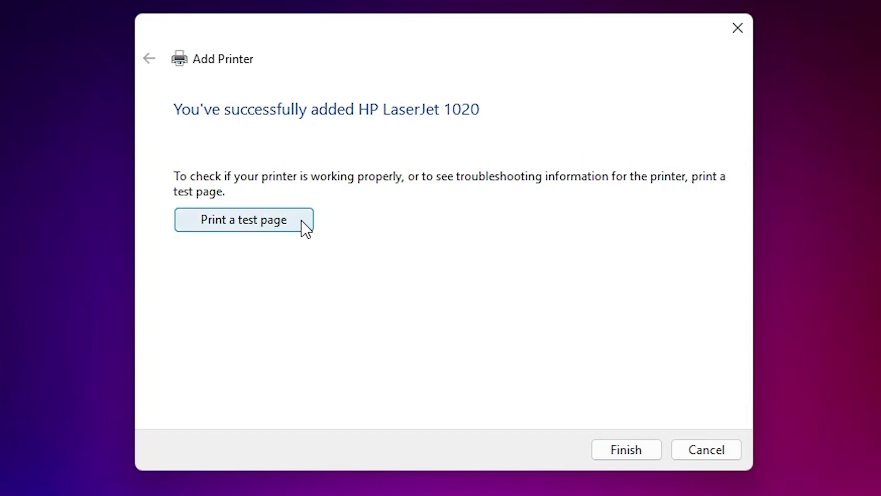
click(647, 445)
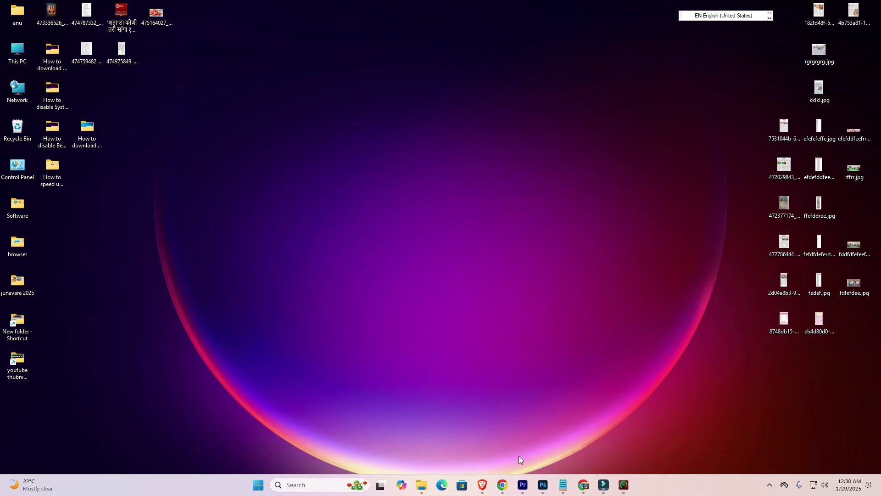
Step: Switch to the Chrome window with the HP LaserJet search and search Google for "hp laserjet pro p1102 printer driver"
mouse_move(502, 485)
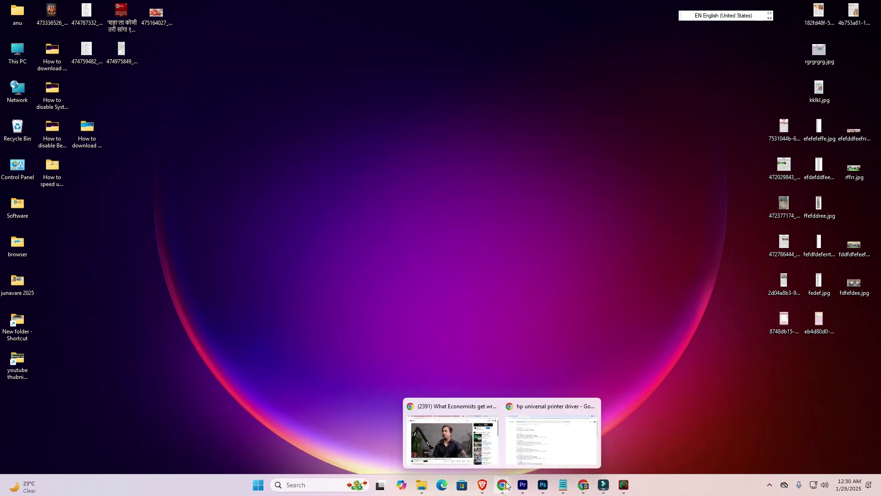
click(531, 452)
click(50, 4)
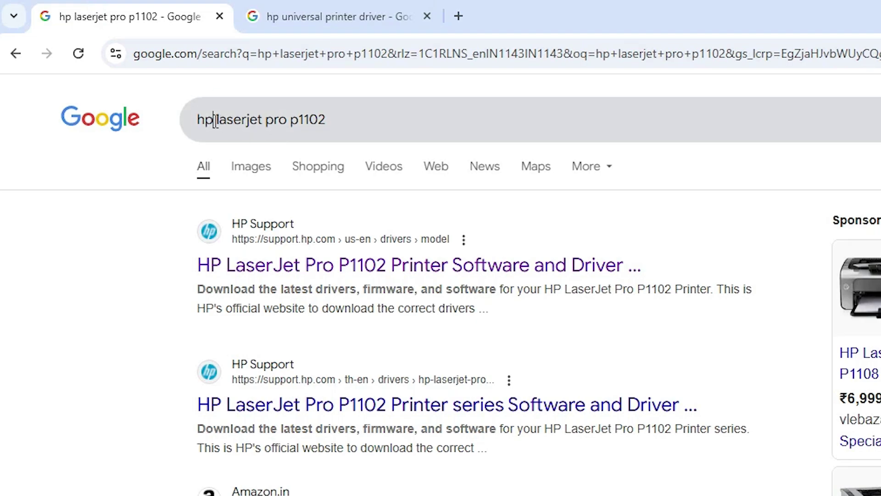
drag(212, 120, 341, 115)
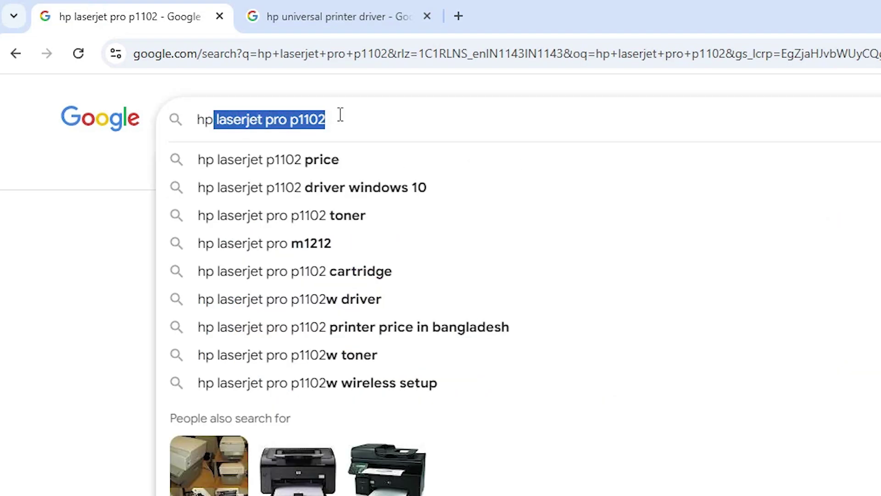
click(41, 247)
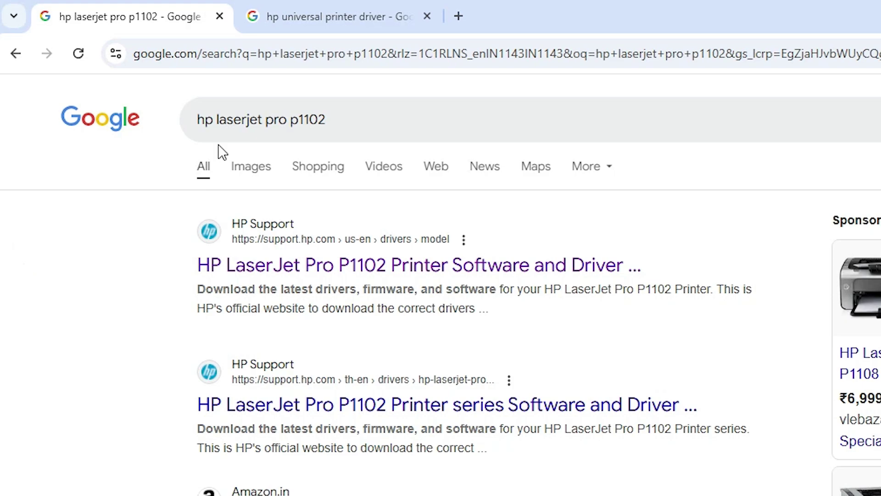
click(196, 115)
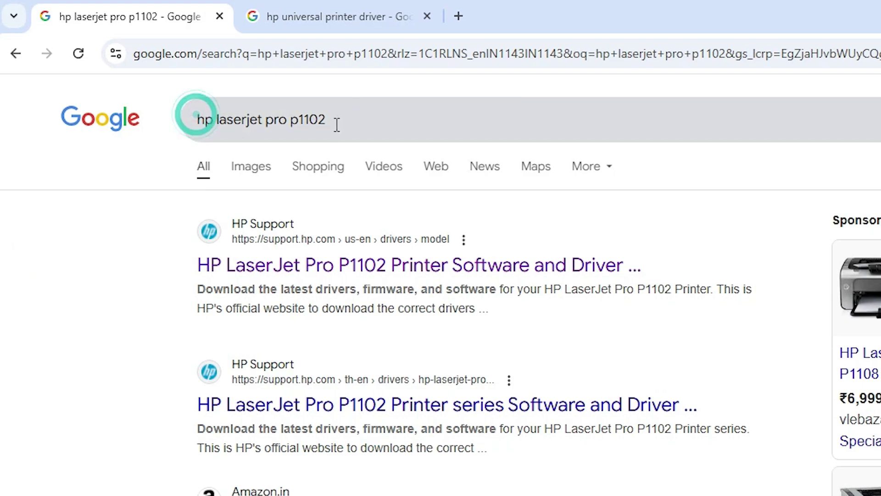
click(335, 123)
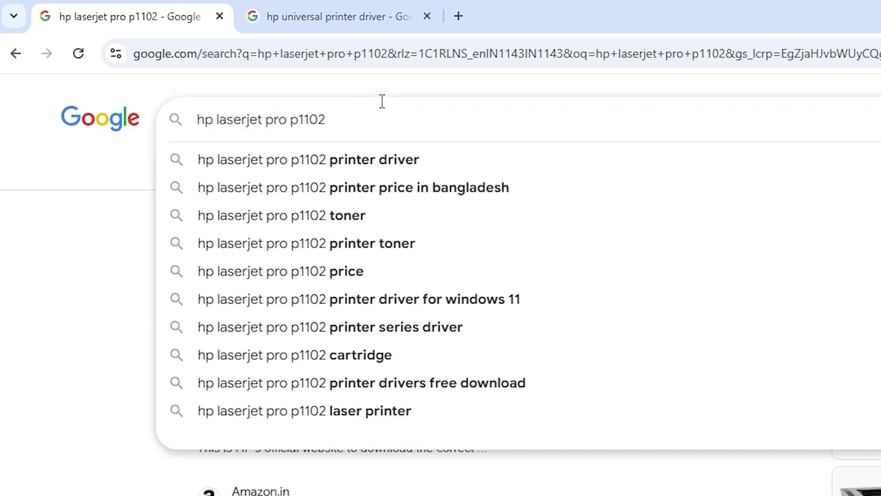
text(pr)
key(Down)
key(Return)
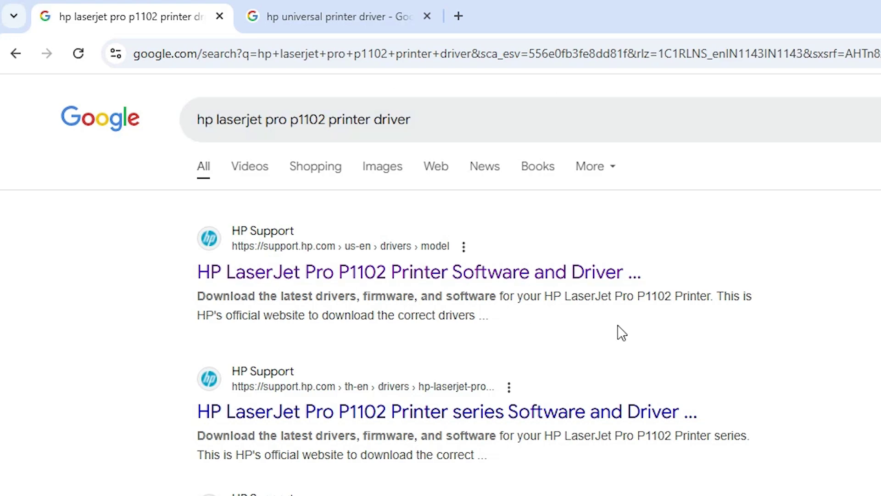
Step: Open the HP Support result "HP LaserJet Pro P1102 Printer Software and Driver" in a new tab and switch to it
right_click(398, 272)
click(453, 292)
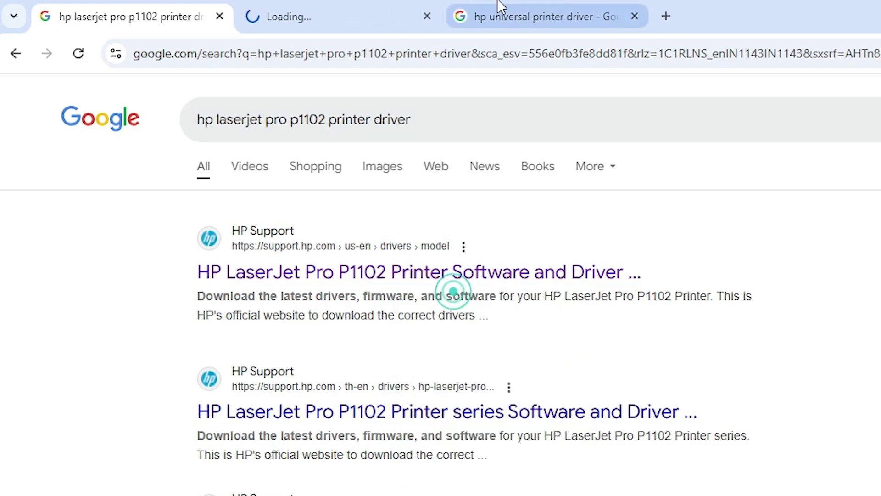
click(338, 7)
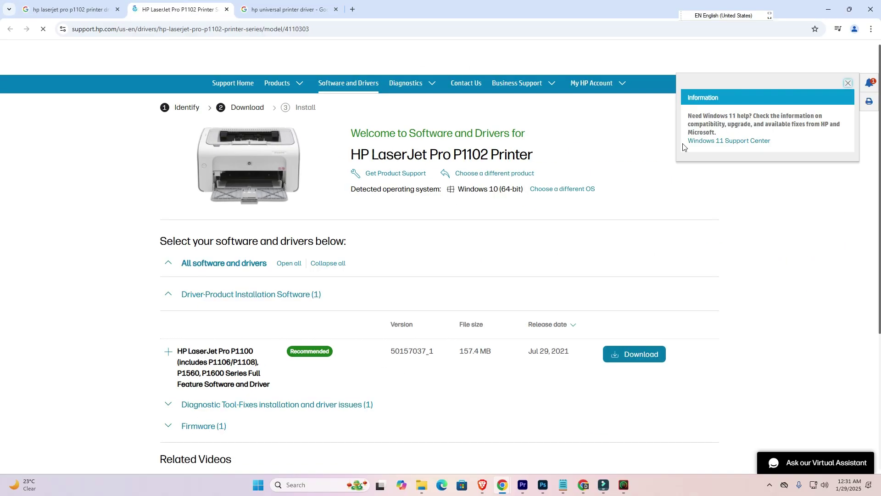
Step: Dismiss the Windows 11 information notice and choose Windows 10 (64-bit) as the operating system version for the printer's drivers
click(849, 83)
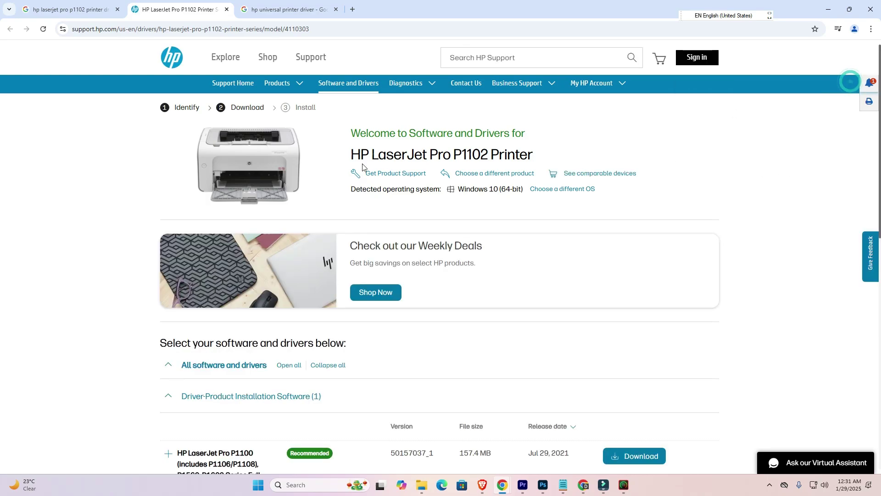
drag(351, 154, 535, 156)
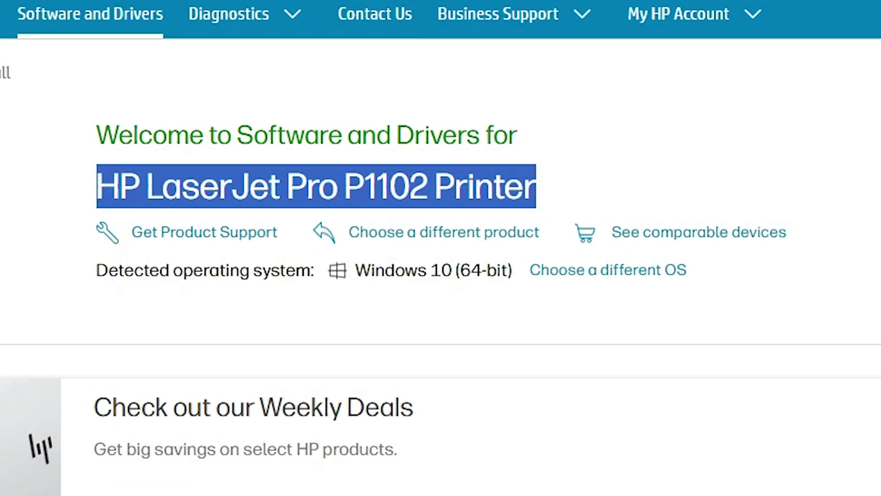
click(541, 179)
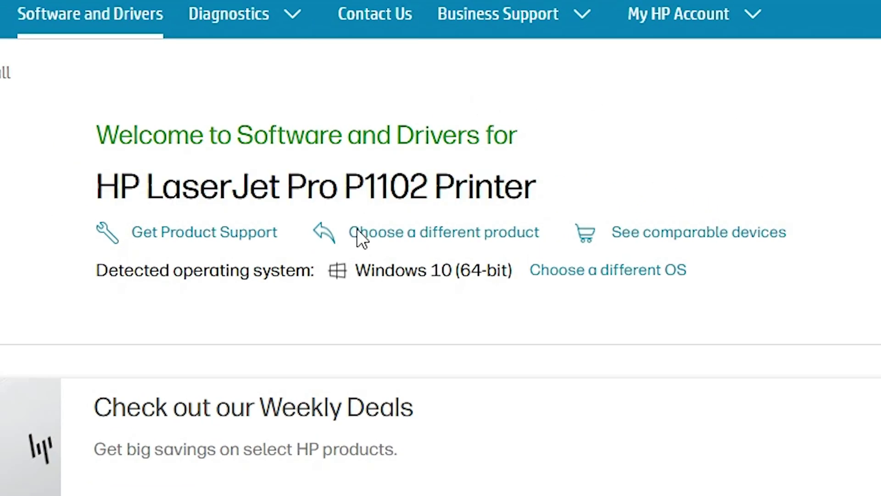
click(592, 274)
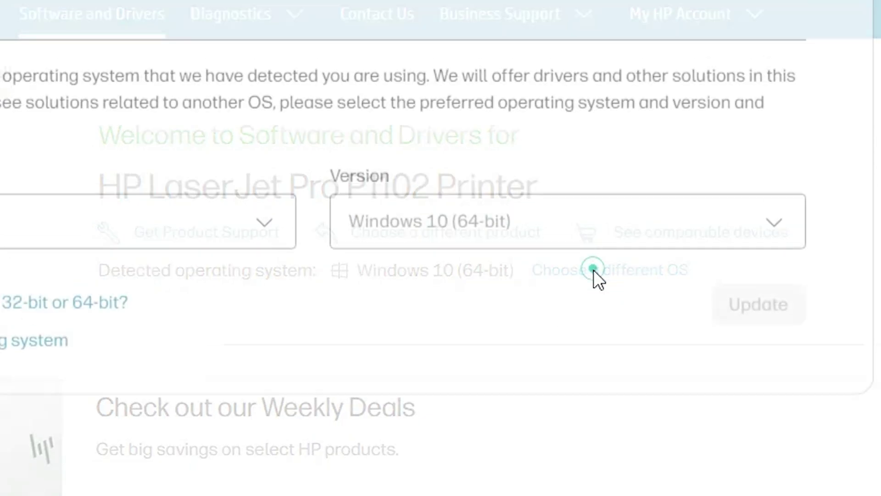
click(500, 294)
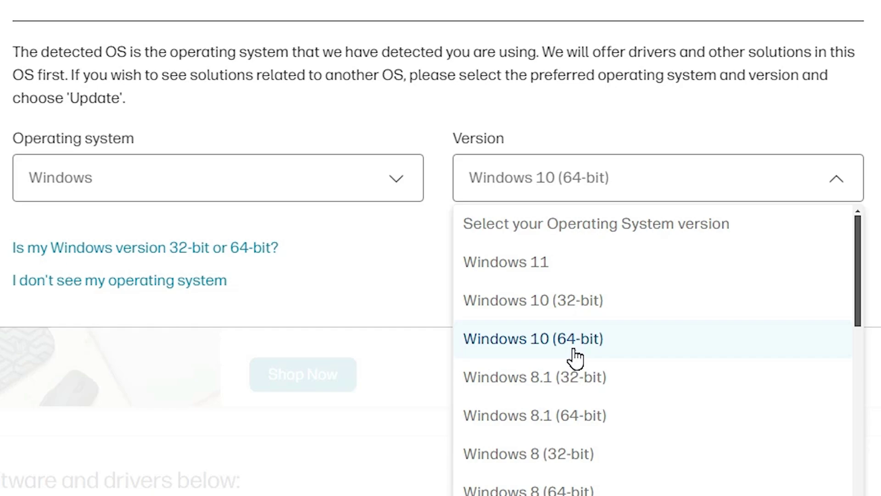
click(573, 348)
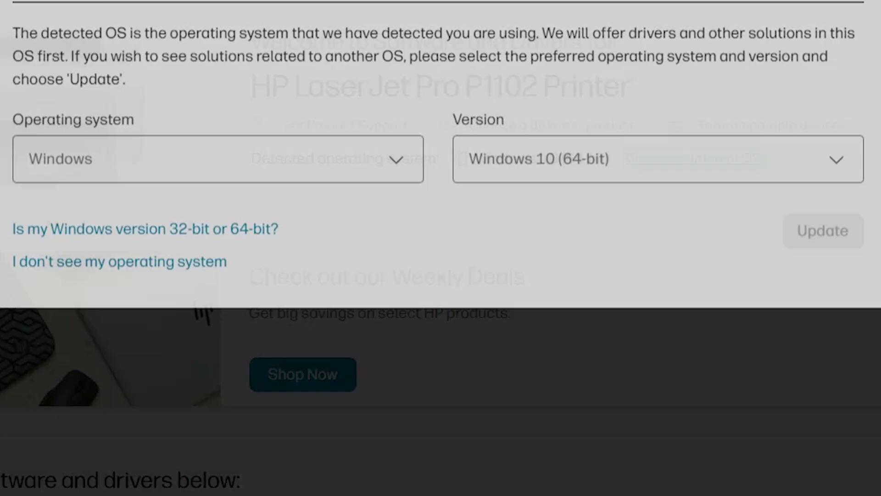
Step: Download the recommended HP LaserJet Pro P1100, P1560, P1600 Series Full Feature Software and Driver from the Driver-Product Installation Software section
scroll(230, 152, down, 2)
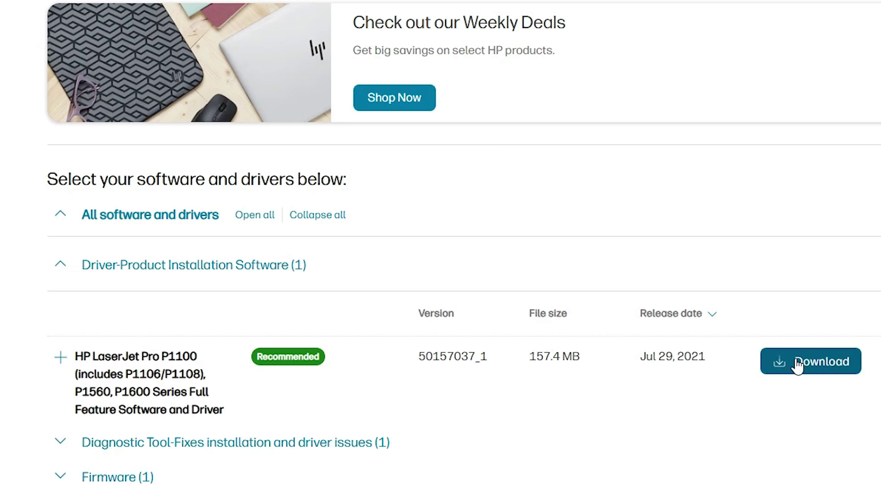
click(61, 268)
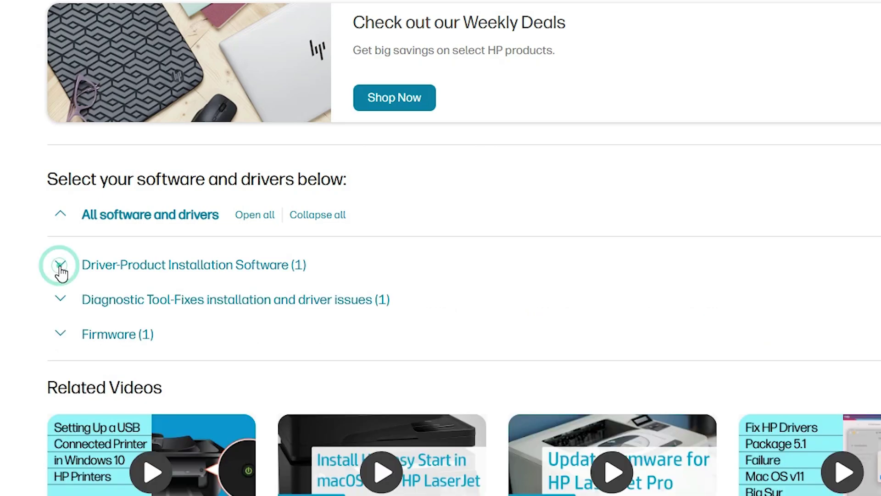
click(60, 268)
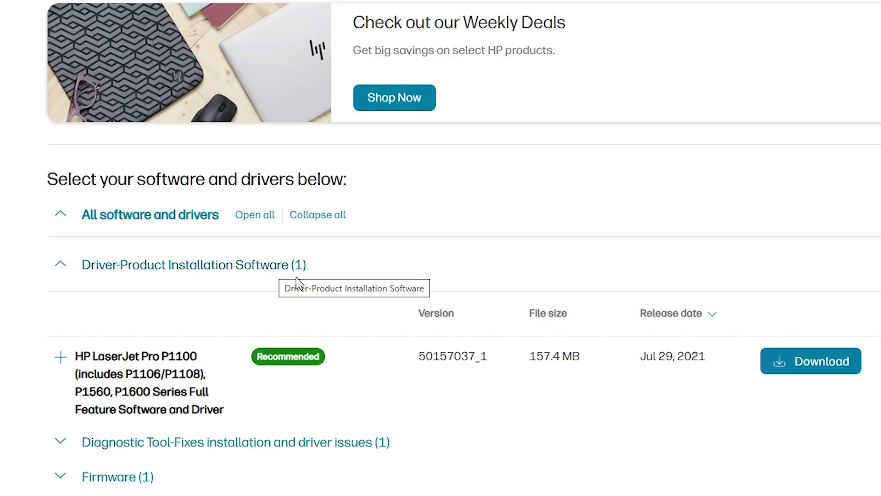
click(800, 351)
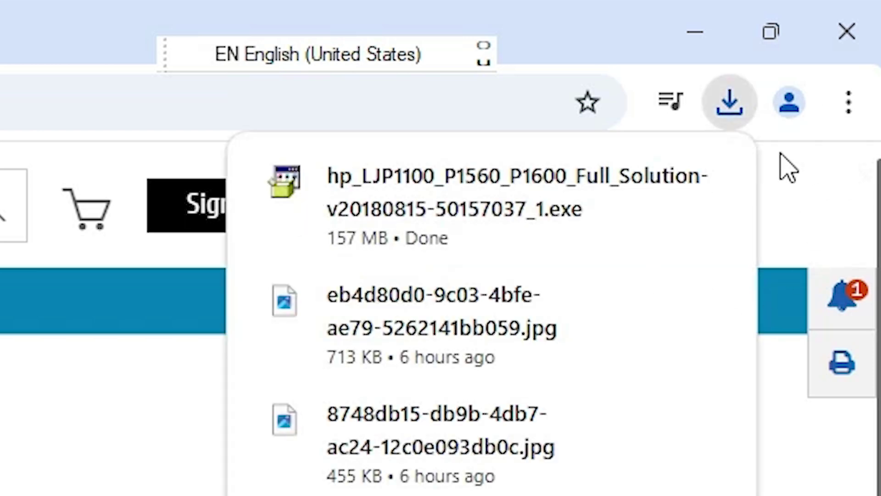
Step: Show the downloaded HP driver installer in its folder, move it to the desktop, and close the Downloads window
click(730, 94)
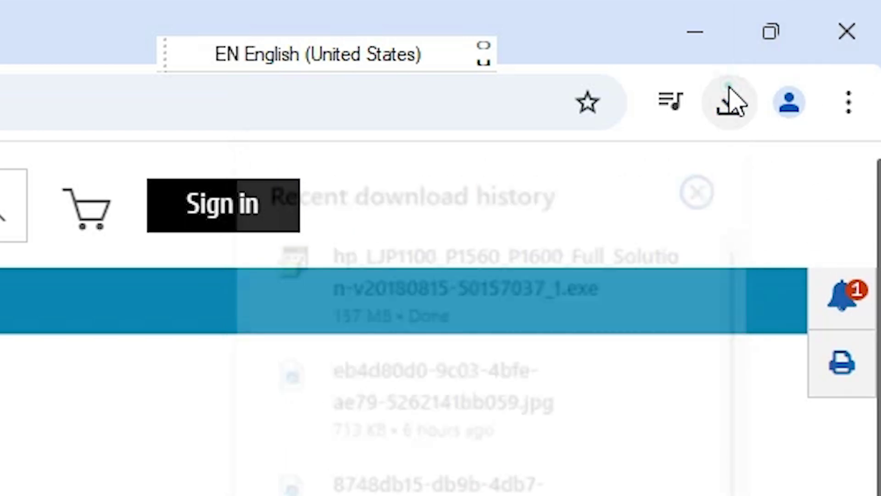
click(624, 251)
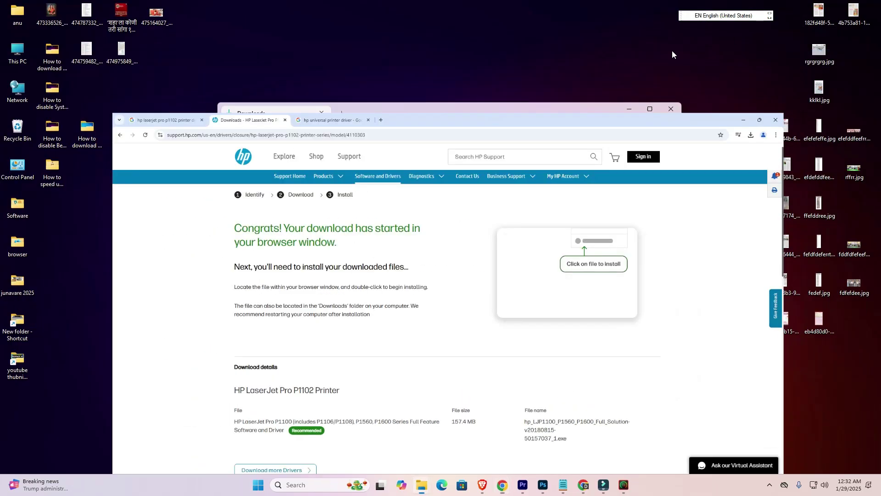
click(695, 32)
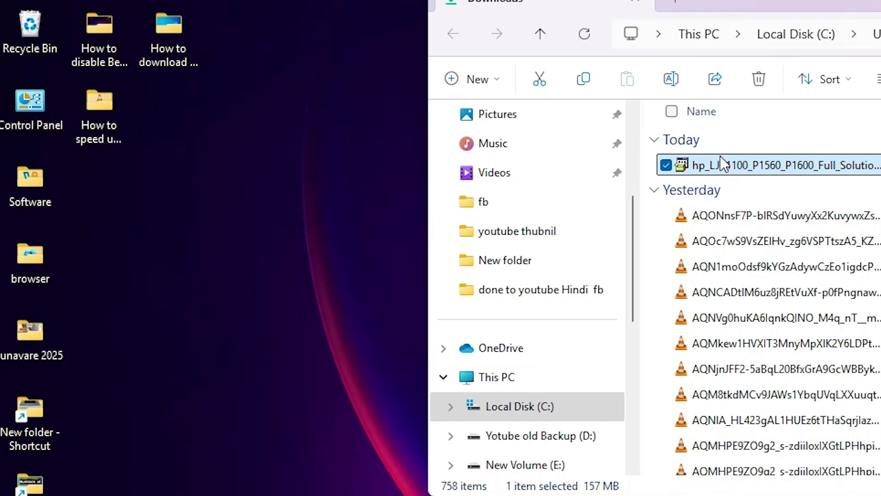
drag(363, 196, 92, 248)
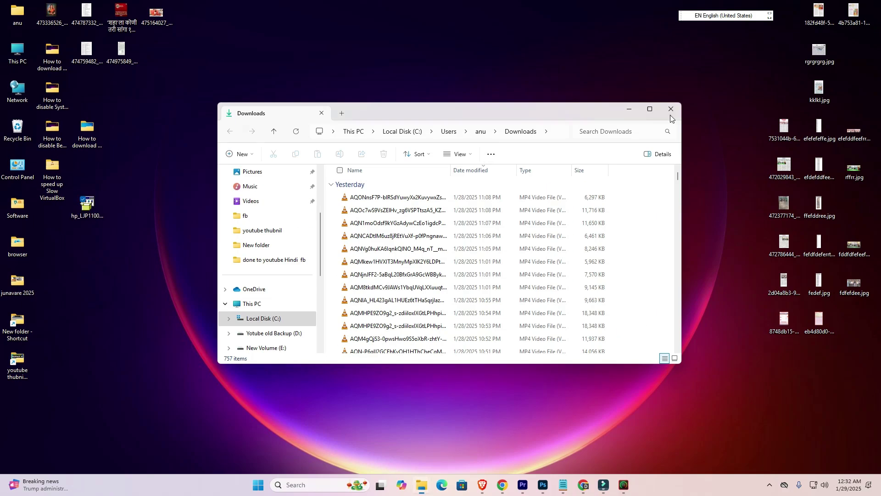
click(668, 112)
Step: Extract the HP driver installer on the desktop into a folder of the same name, using the default extraction options
drag(287, 200, 257, 313)
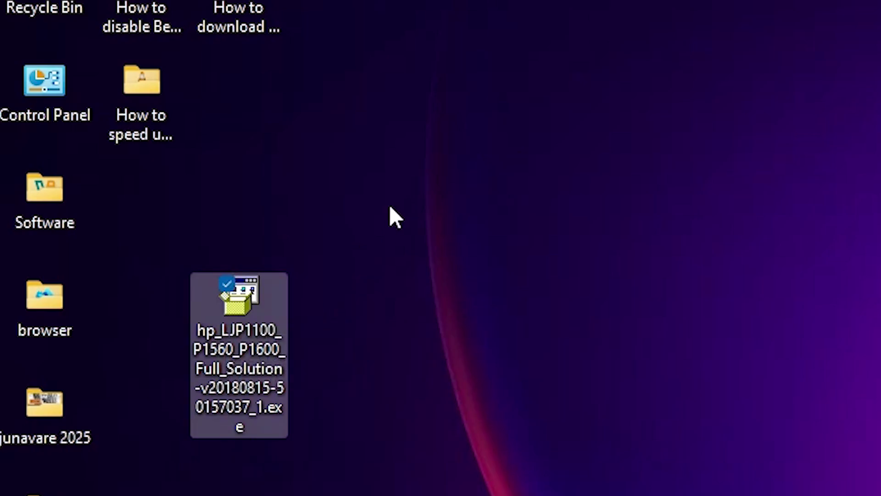
drag(389, 206, 222, 422)
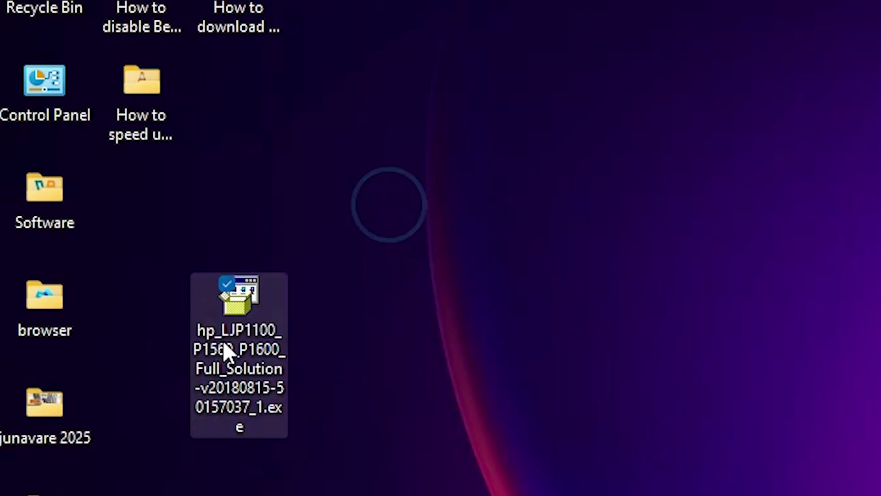
right_click(224, 342)
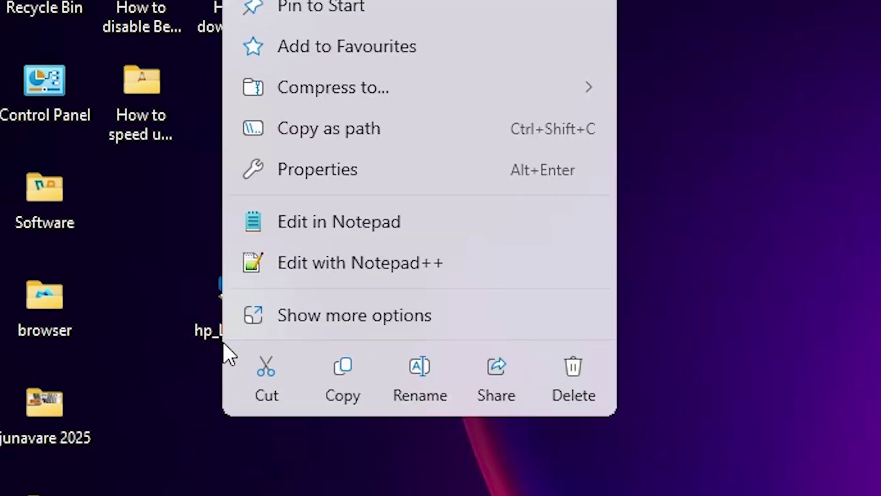
click(331, 323)
click(326, 490)
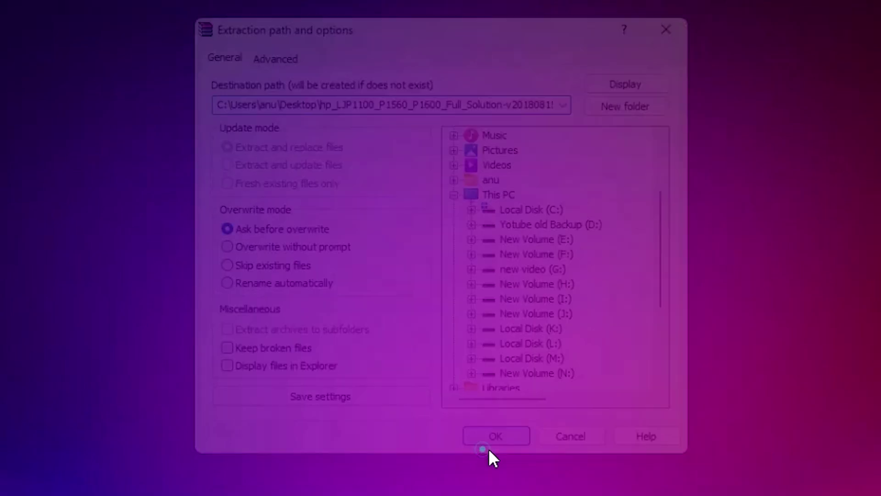
click(500, 446)
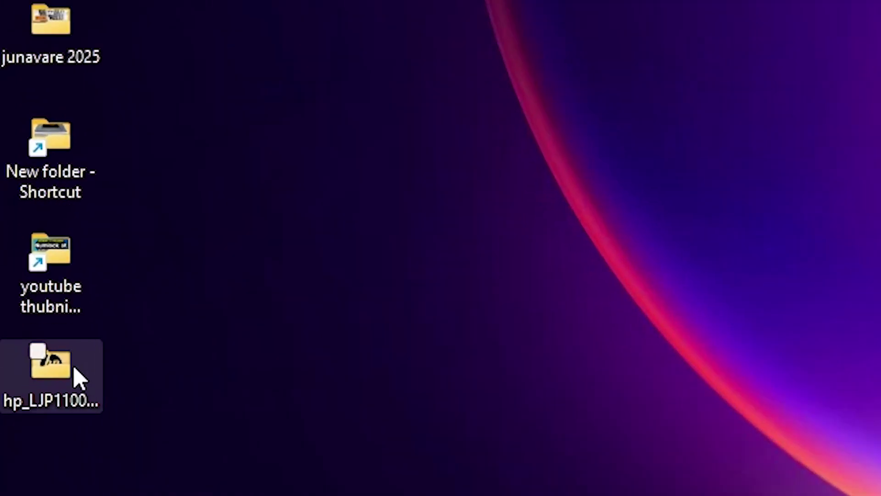
Step: Open the extracted HP driver folder, look through its language folders and setup files, and close it
double_click(76, 374)
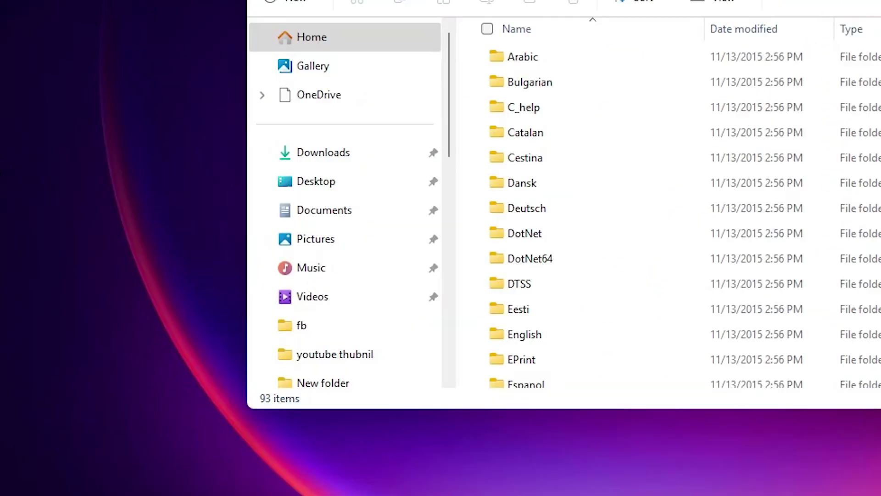
scroll(348, 317, down, 20)
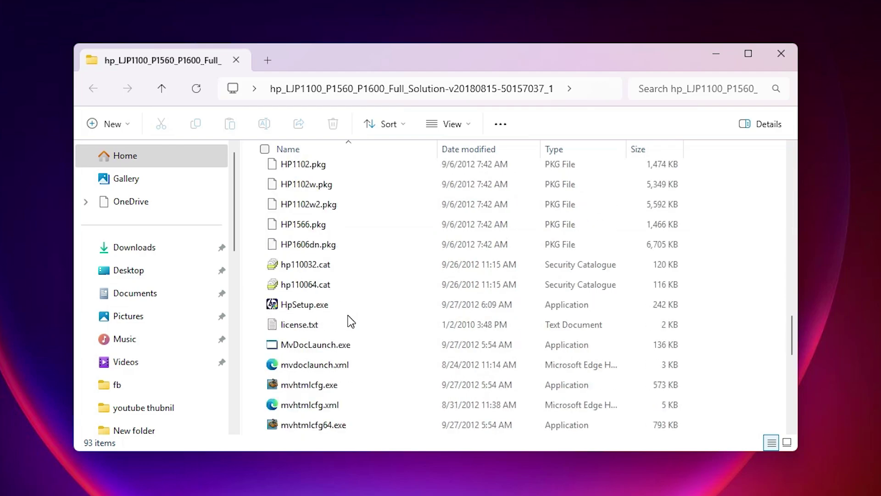
scroll(351, 321, up, 4)
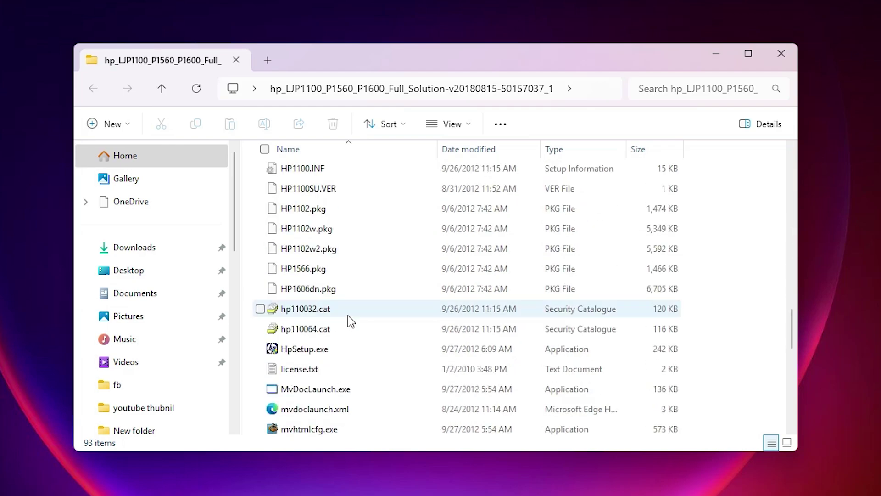
scroll(351, 322, down, 1)
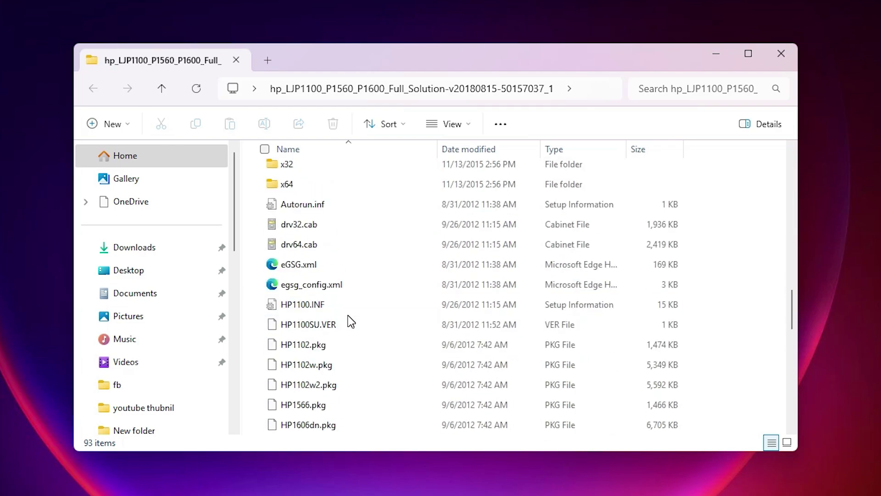
scroll(351, 321, up, 3)
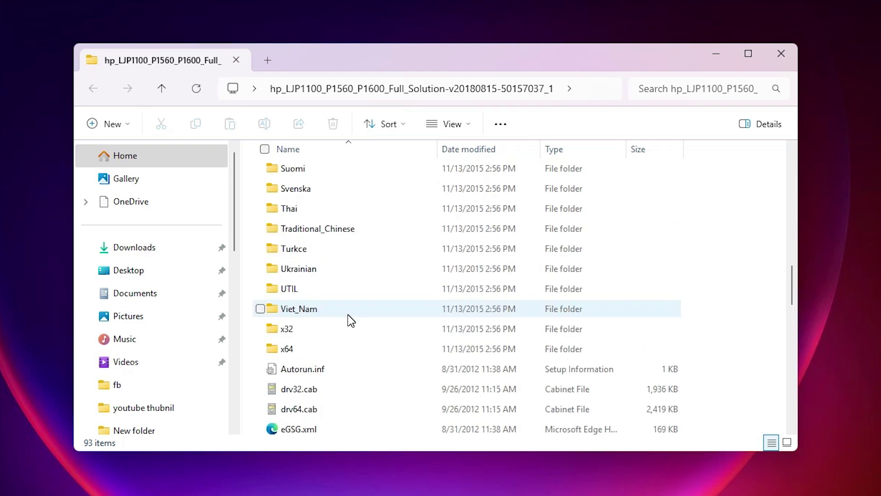
click(780, 53)
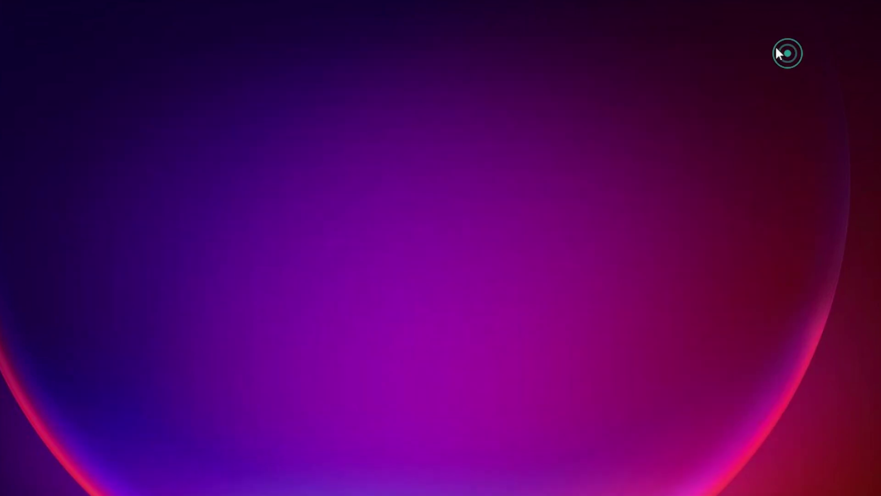
Step: Search Windows for "pr" and open the Printers & scanners settings
click(186, 481)
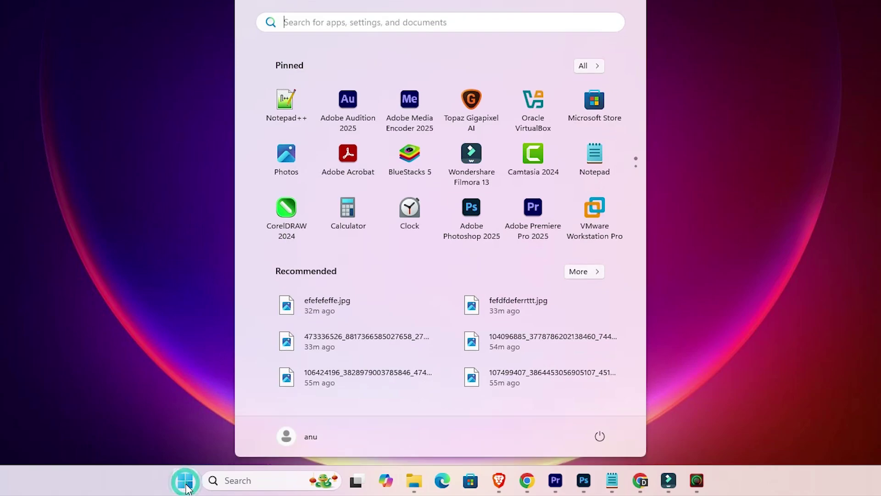
click(187, 484)
click(186, 482)
text(pr)
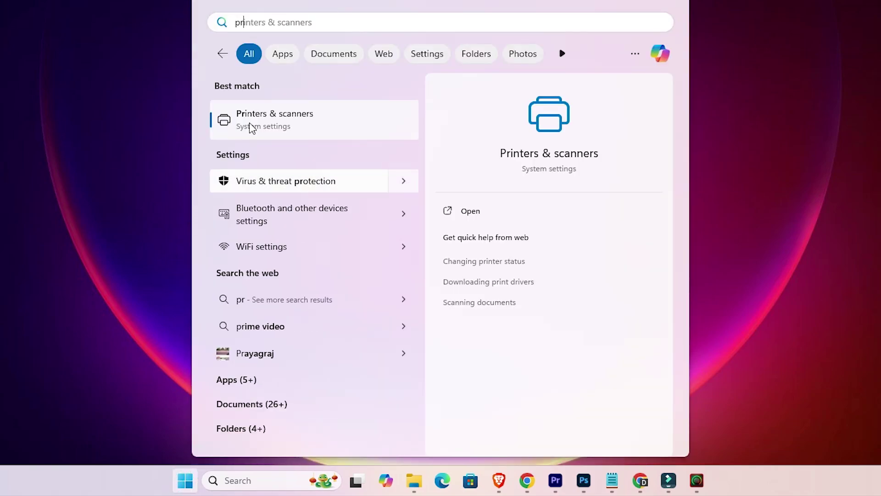
click(269, 111)
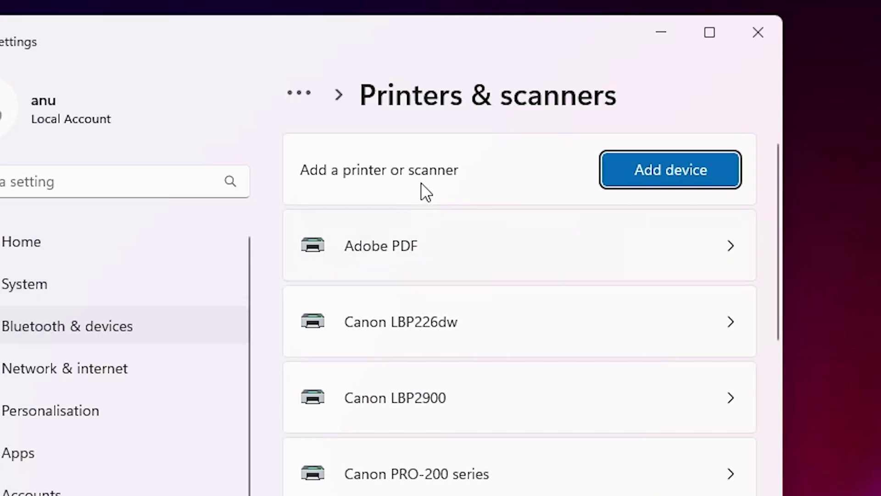
Step: Start adding a new printer manually because it is not listed, and close the Settings window behind the wizard
click(695, 170)
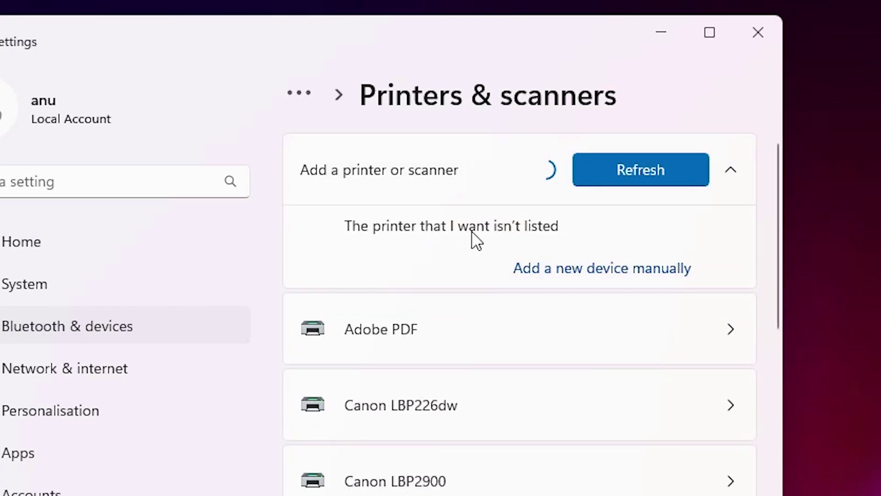
click(615, 266)
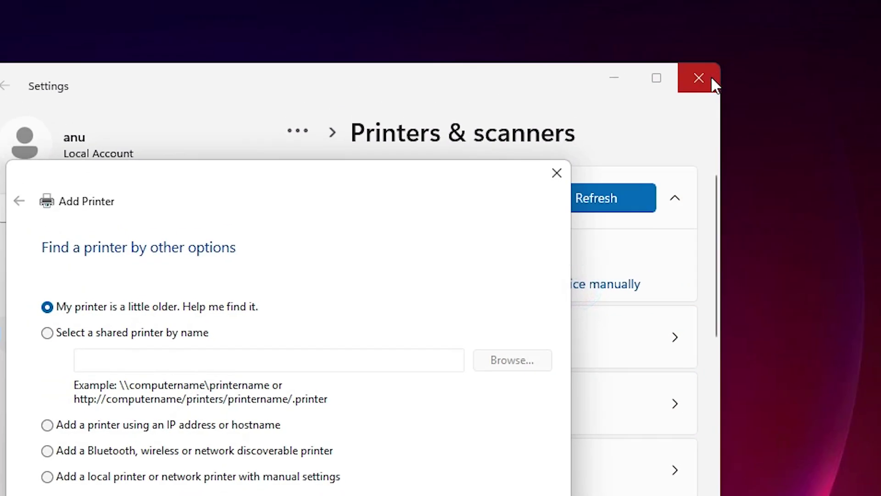
click(757, 32)
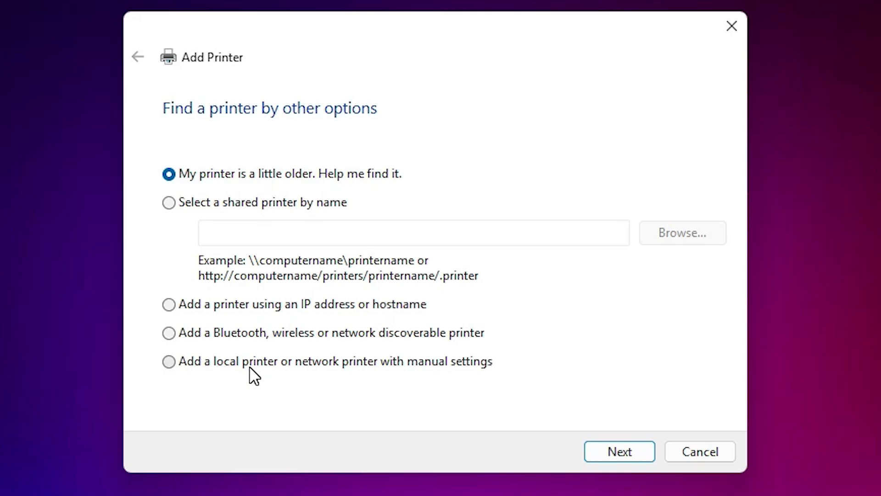
Step: Choose to add a local printer with manual settings on the existing port USB_001 (Local Port) and continue to driver selection
click(272, 365)
click(650, 452)
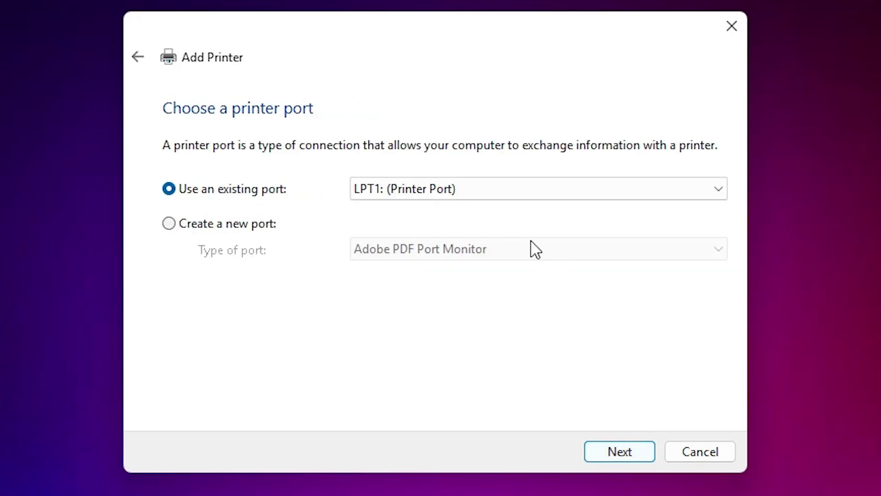
click(449, 189)
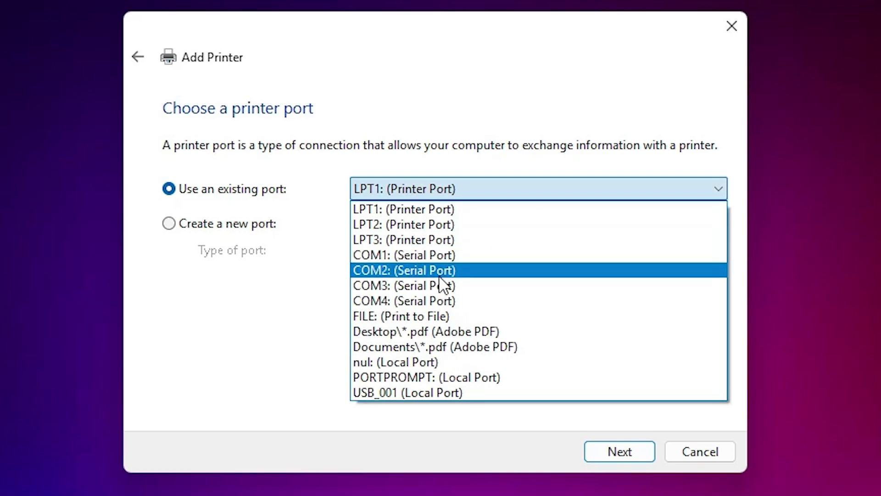
click(426, 393)
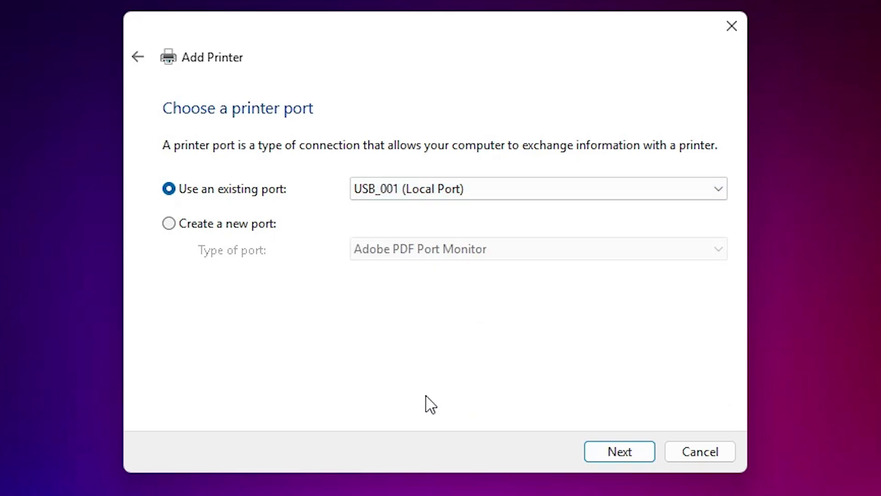
click(650, 454)
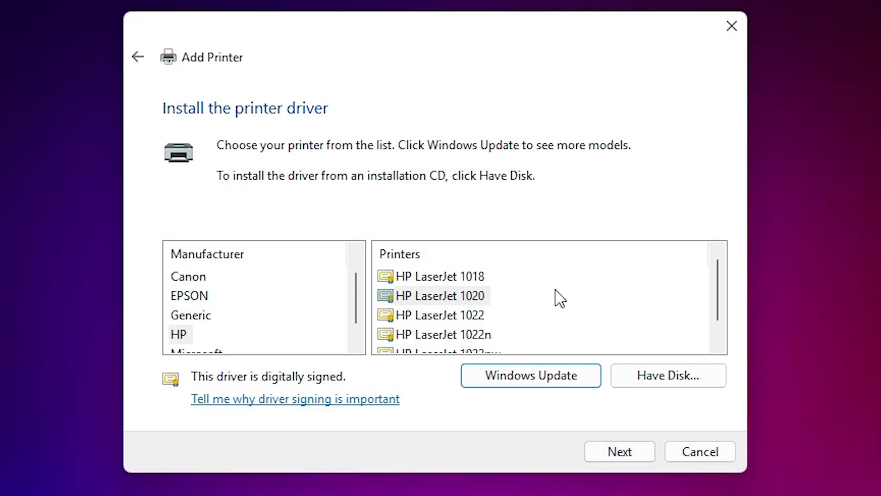
click(651, 388)
click(593, 344)
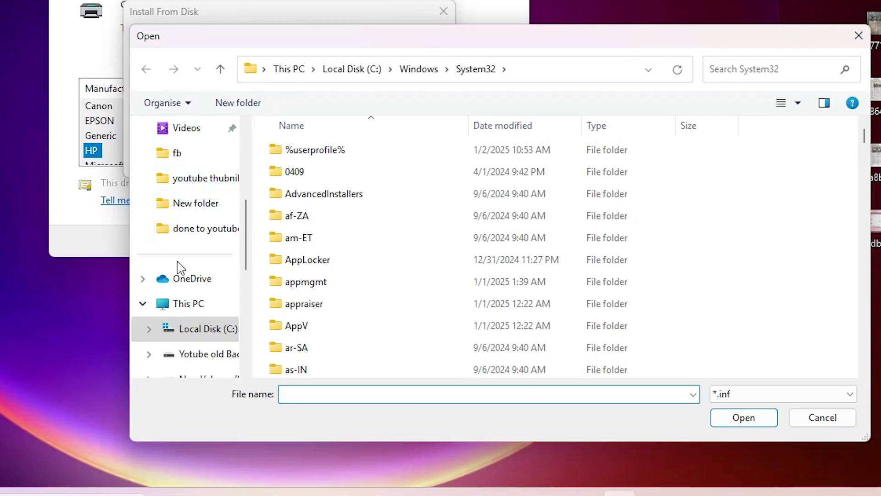
scroll(181, 269, down, 5)
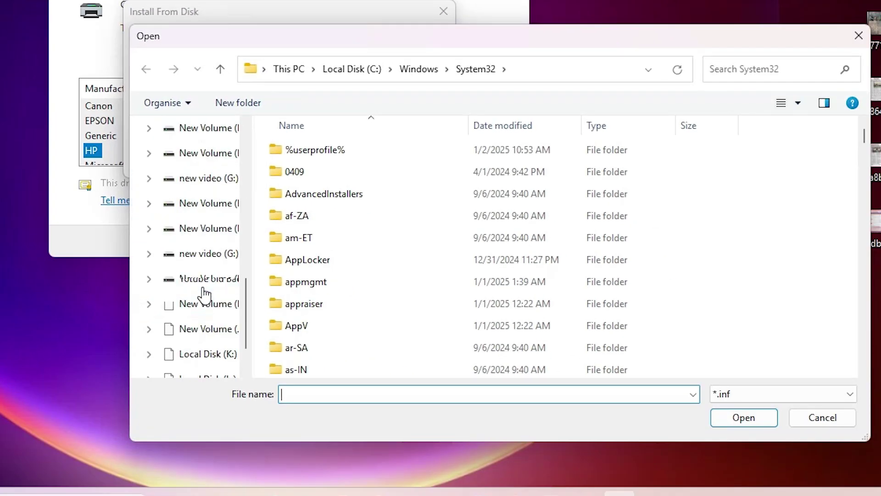
scroll(205, 287, up, 10)
click(204, 260)
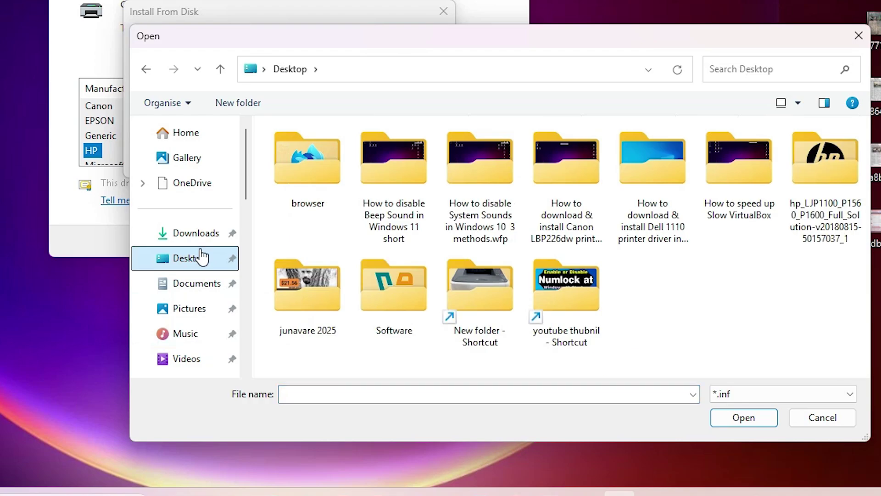
double_click(835, 199)
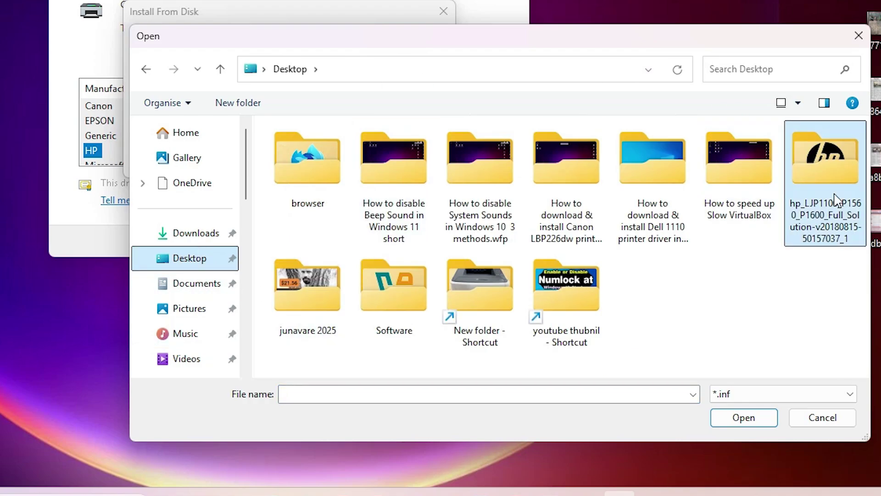
scroll(404, 268, down, 8)
scroll(404, 267, down, 4)
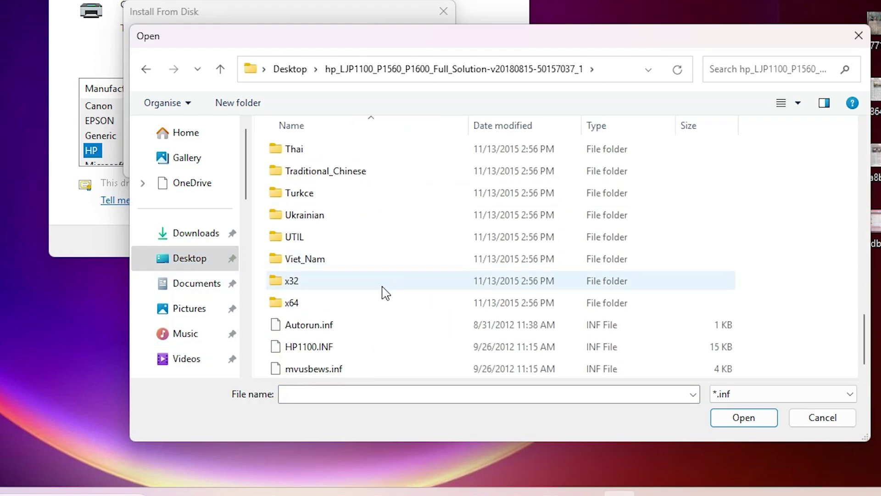
Step: Check the INF files in the extracted HP folder, choose Autorun.inf as the driver source and confirm it
click(323, 348)
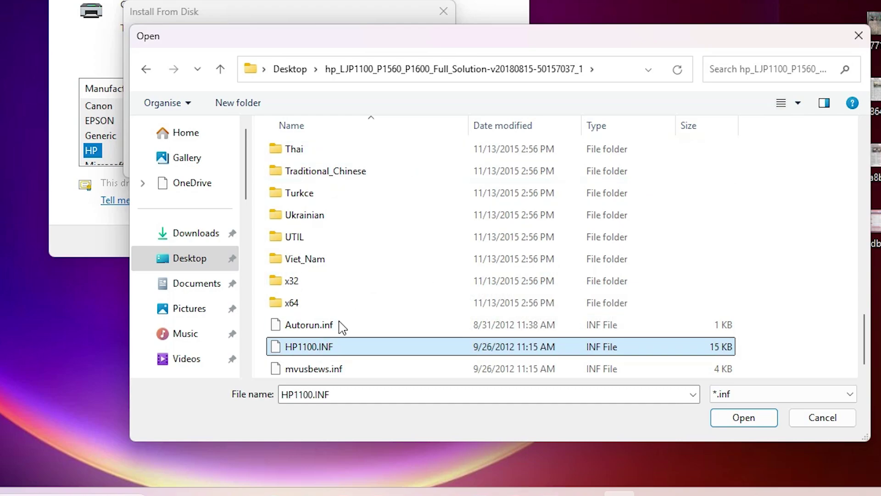
click(314, 373)
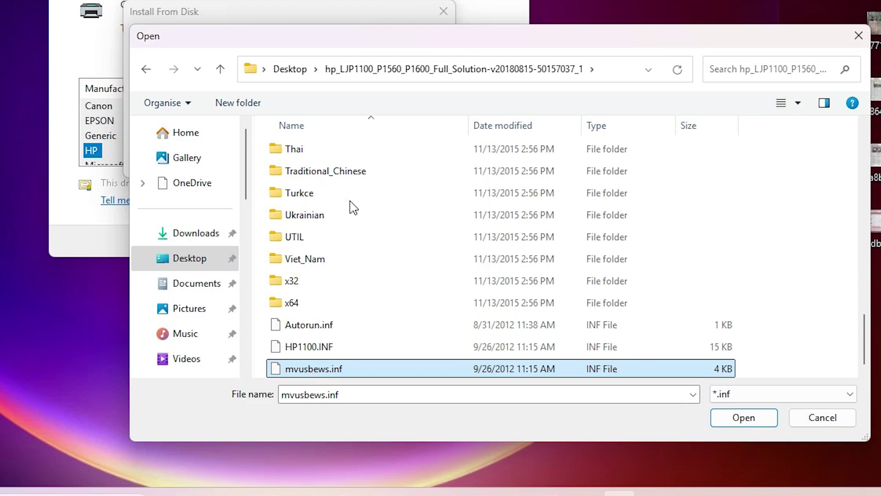
scroll(350, 208, up, 9)
scroll(346, 240, down, 9)
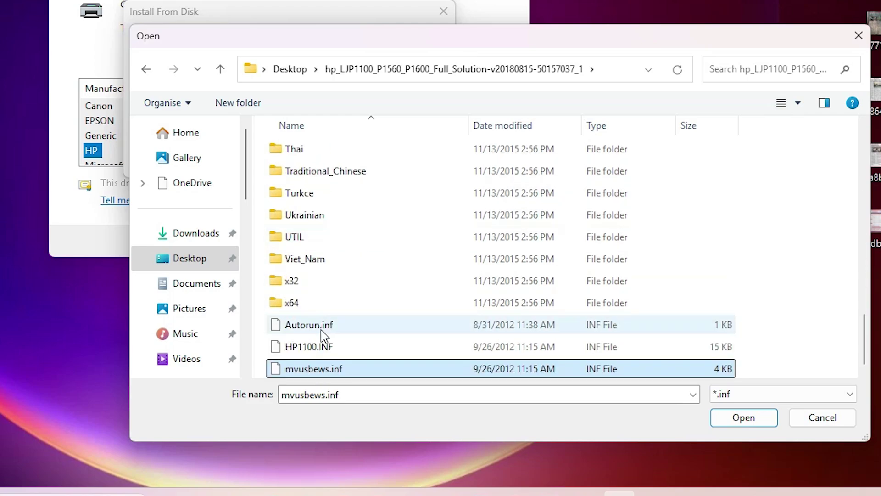
click(324, 348)
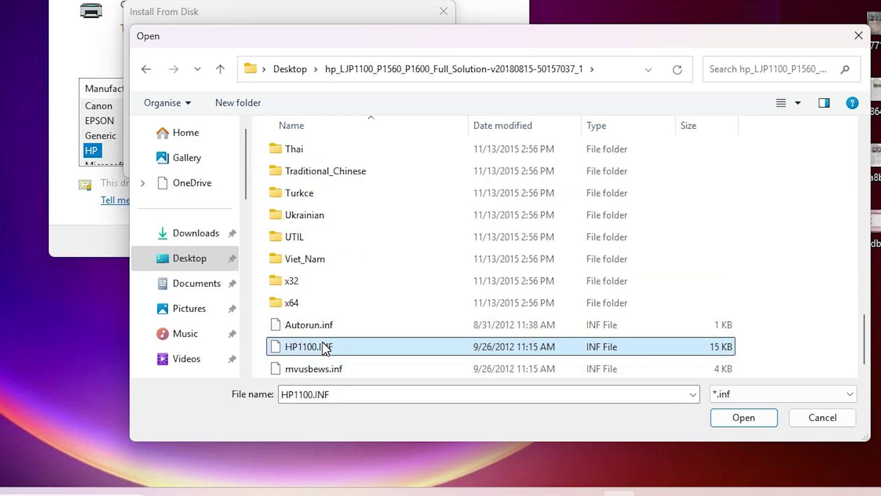
click(323, 329)
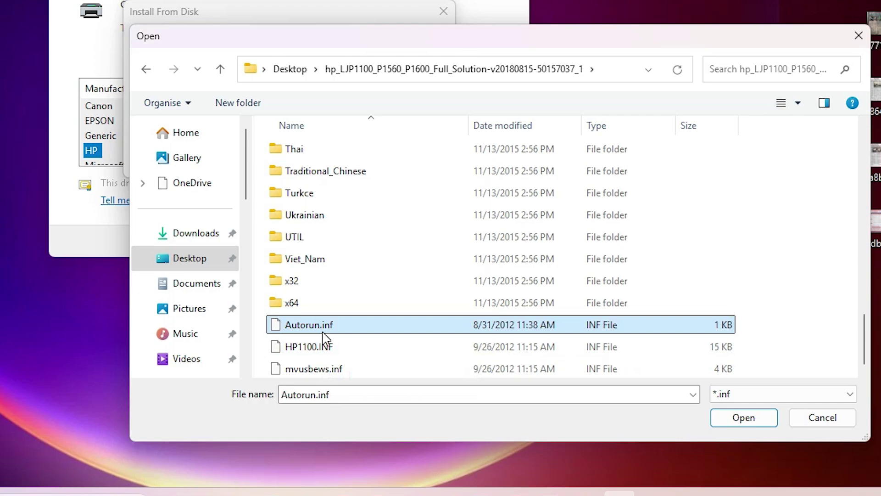
click(767, 415)
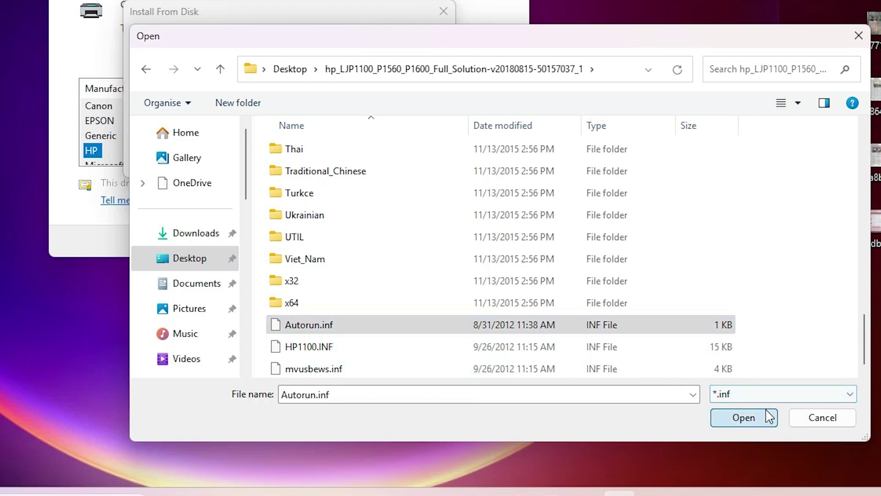
click(417, 46)
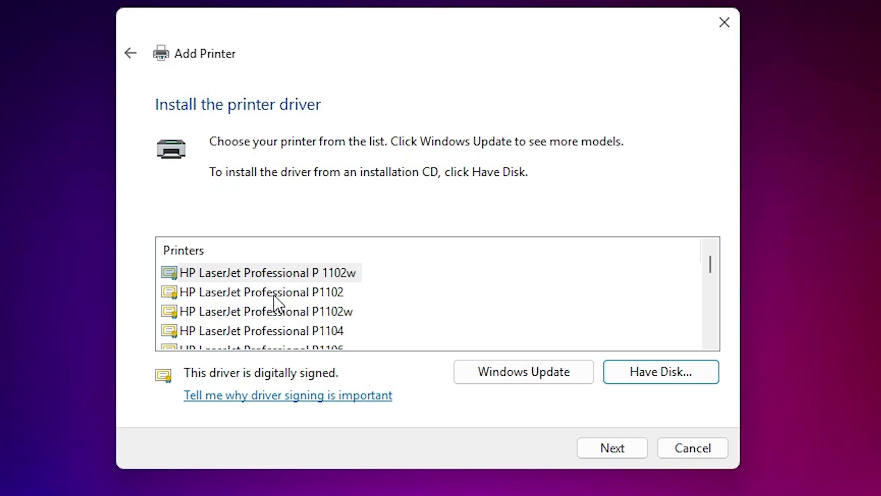
Step: Select the HP LaserJet Professional P1102 driver from the printer list and continue
click(338, 294)
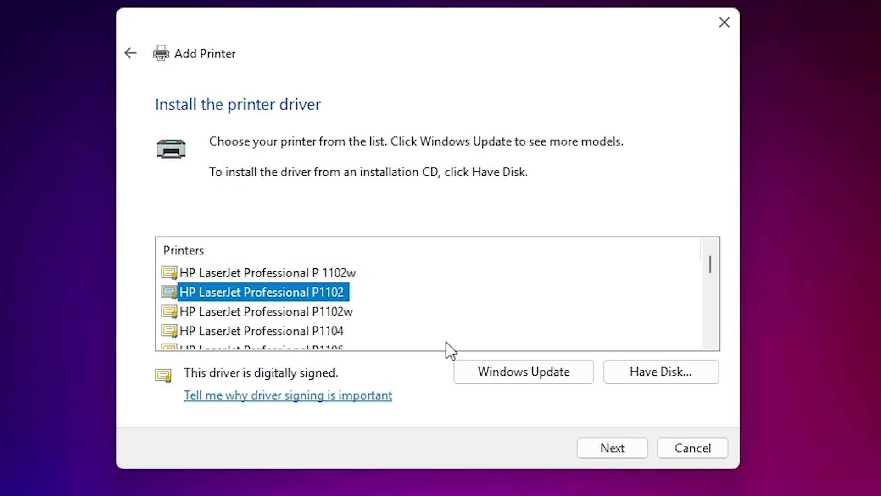
scroll(602, 301, down, 10)
scroll(595, 340, up, 10)
click(625, 453)
Step: Accept HP LaserJet Professional P1102 as the printer name and continue without sharing the printer
click(490, 144)
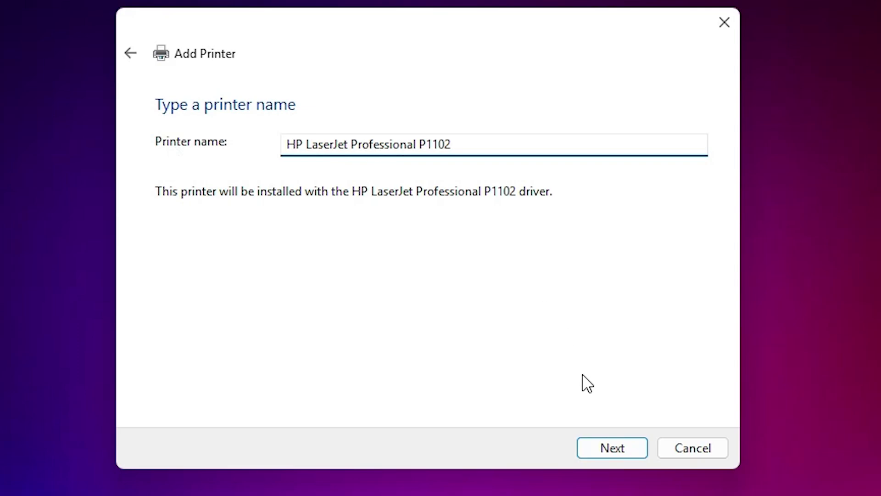
click(615, 448)
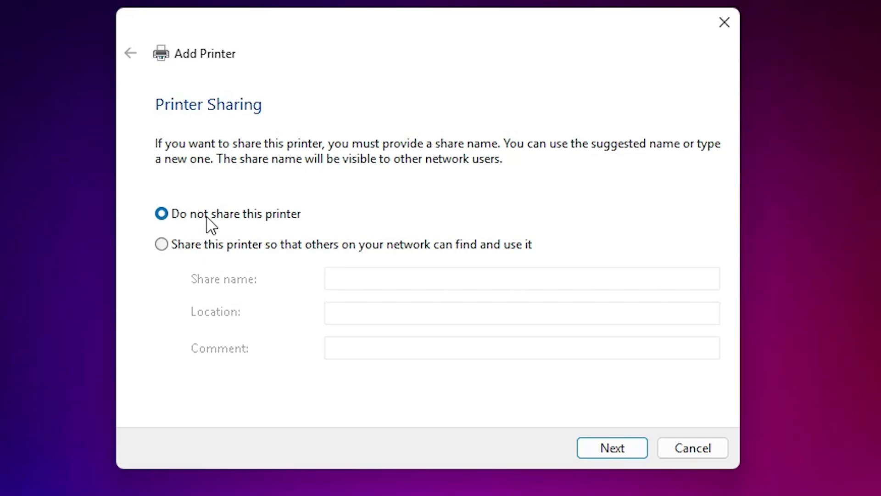
click(606, 445)
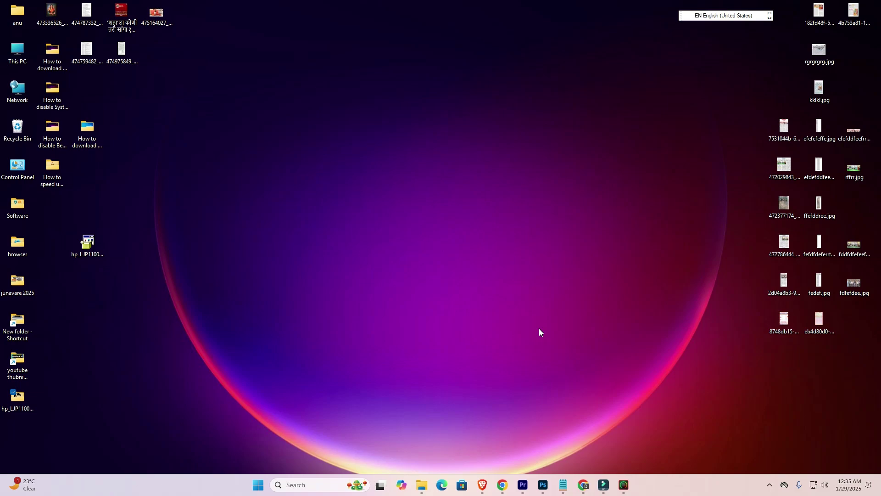
Step: Switch to Chrome, search Google for "hp universal printer driver" and open the HP Universal Print Driver for Windows result in a new tab
mouse_move(504, 484)
click(535, 440)
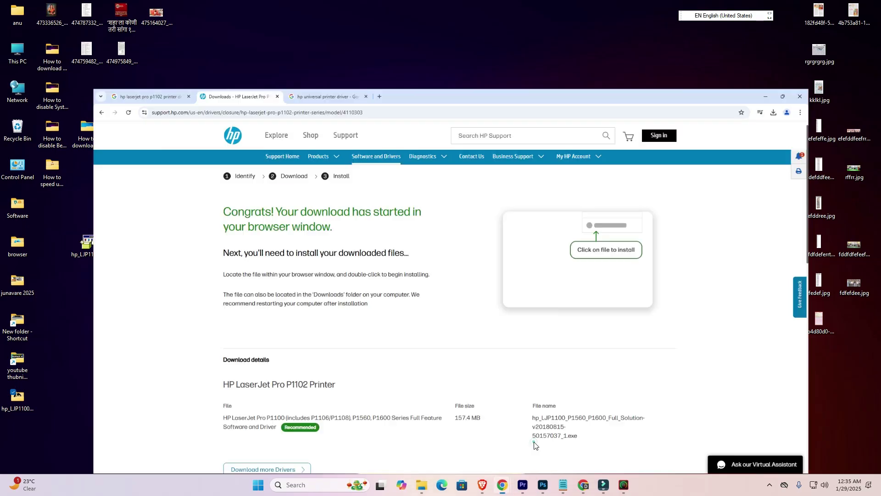
click(251, 8)
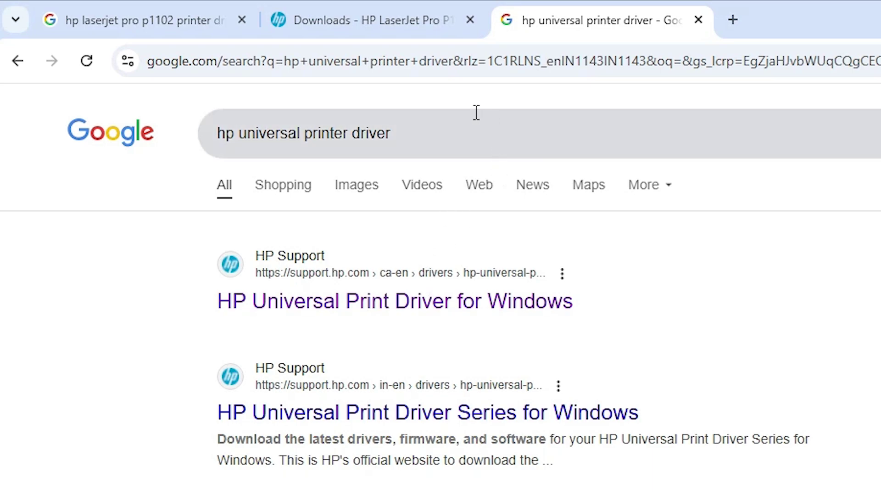
click(443, 116)
key(Return)
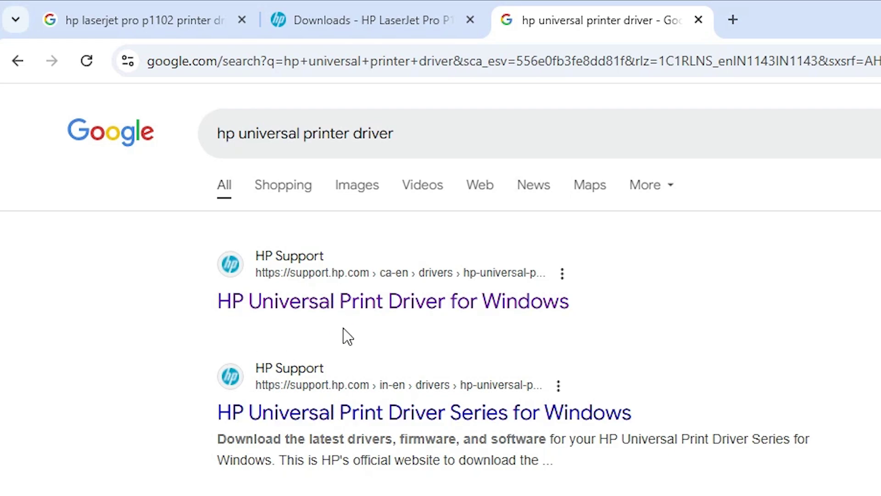
right_click(412, 301)
click(473, 318)
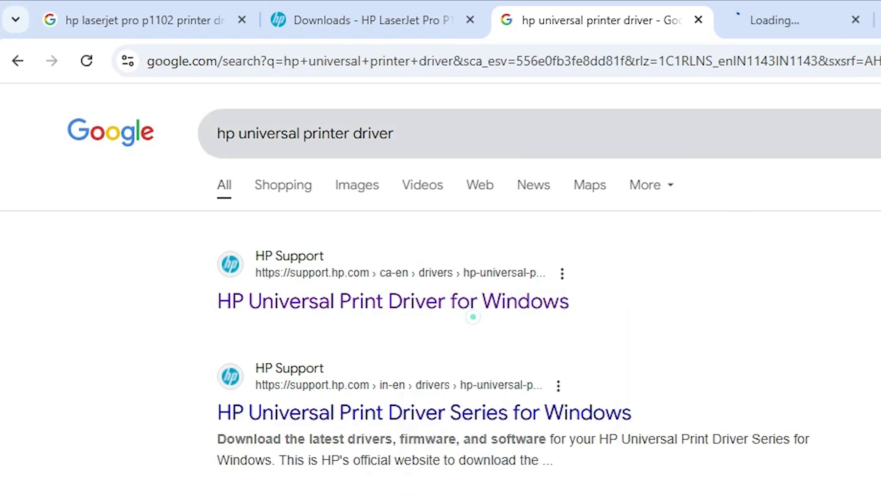
click(843, 6)
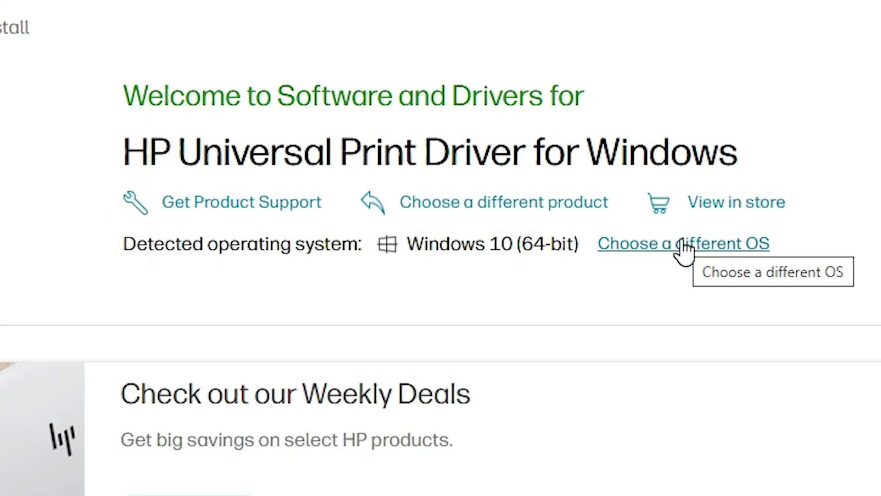
Step: Open the choice of a different operating system on the HP driver page and look through the Windows versions
click(684, 247)
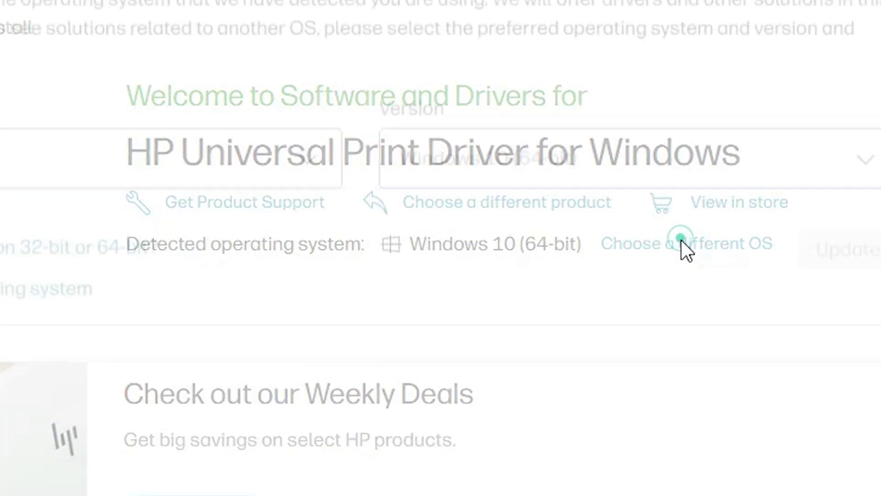
click(518, 248)
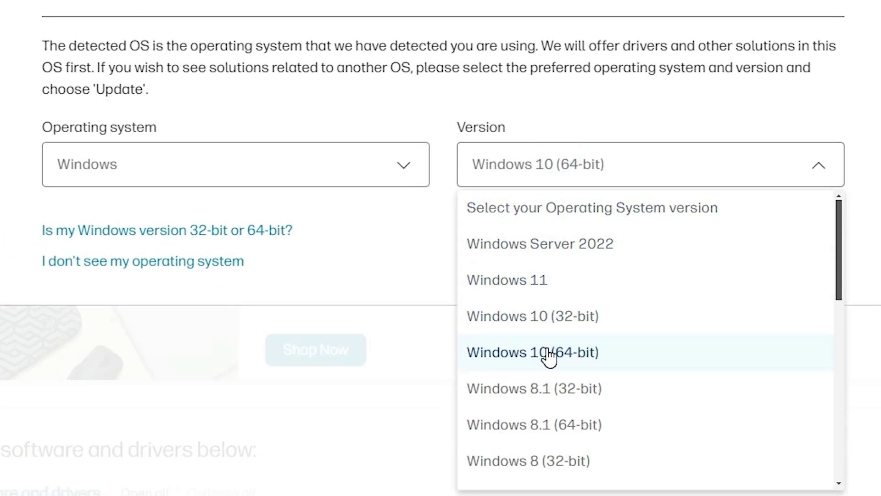
scroll(550, 354, down, 4)
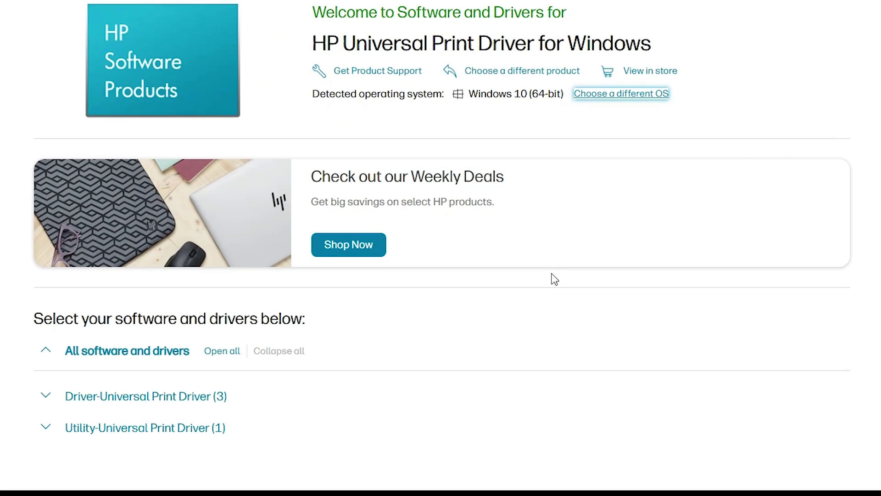
Step: Expand Driver-Universal Print Driver and download HP Universal Print Driver for Windows PostScript (64-bit)
scroll(554, 279, down, 4)
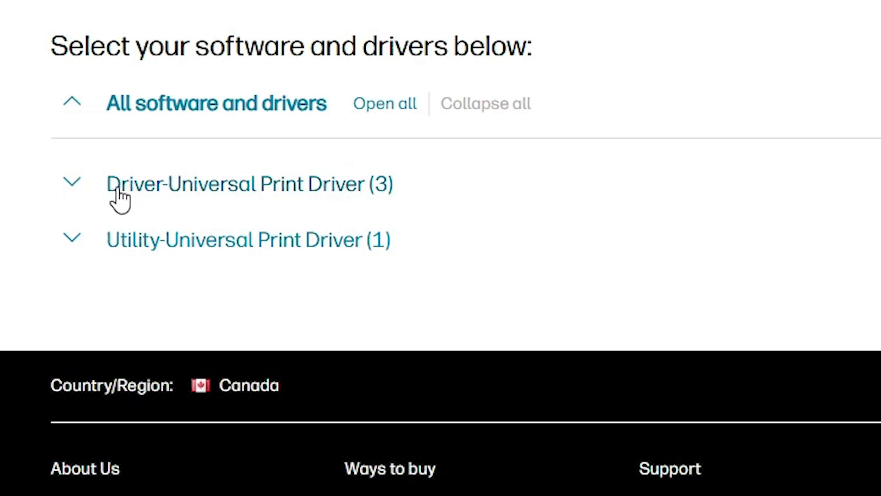
click(78, 183)
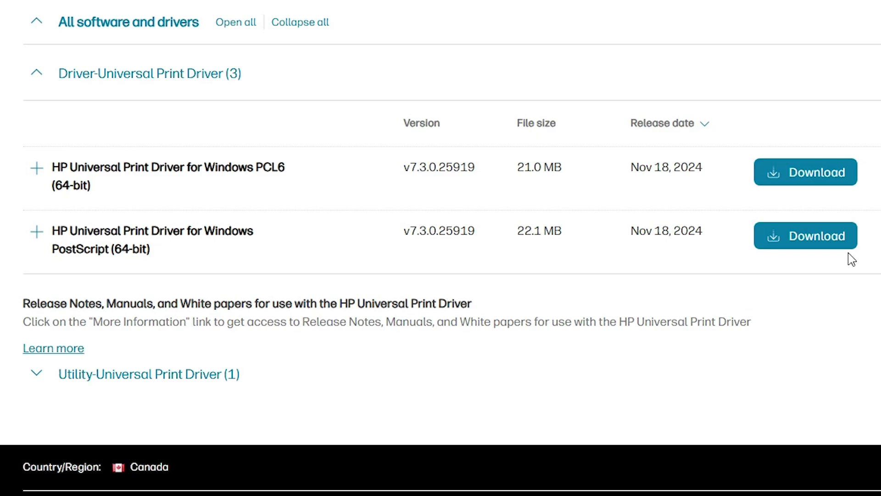
click(822, 238)
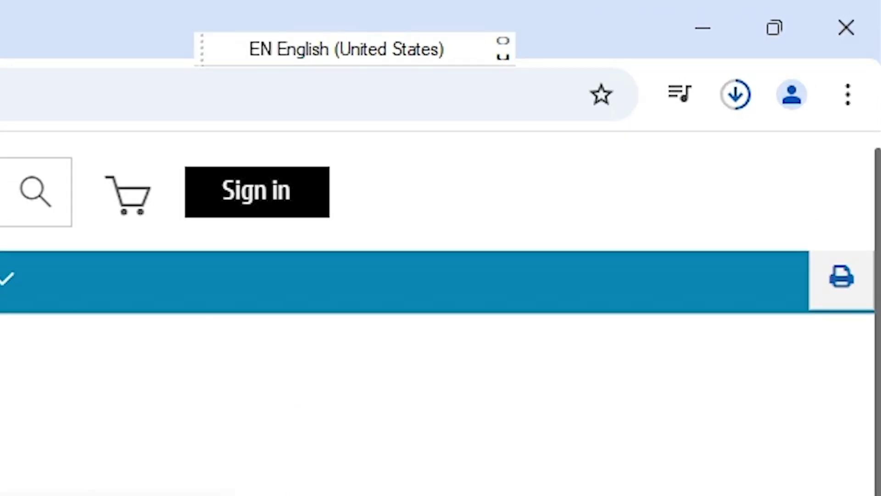
Step: Show the downloaded upd-ps-x64-7.3.0.25919.zip in its folder and move it to the desktop below the hp_LJP1100 installer
click(734, 98)
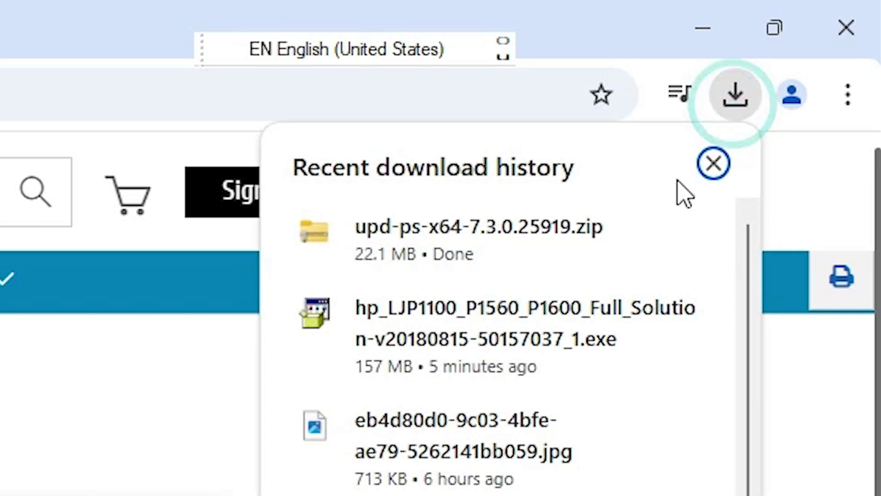
click(635, 230)
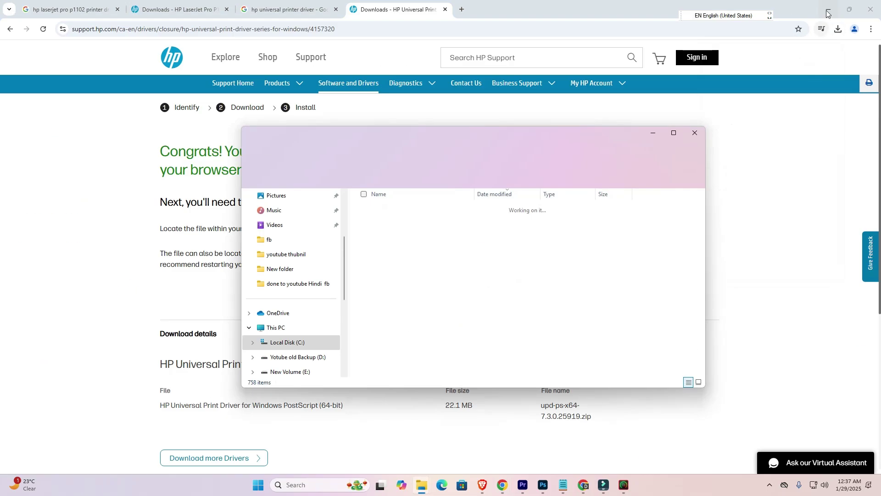
click(827, 14)
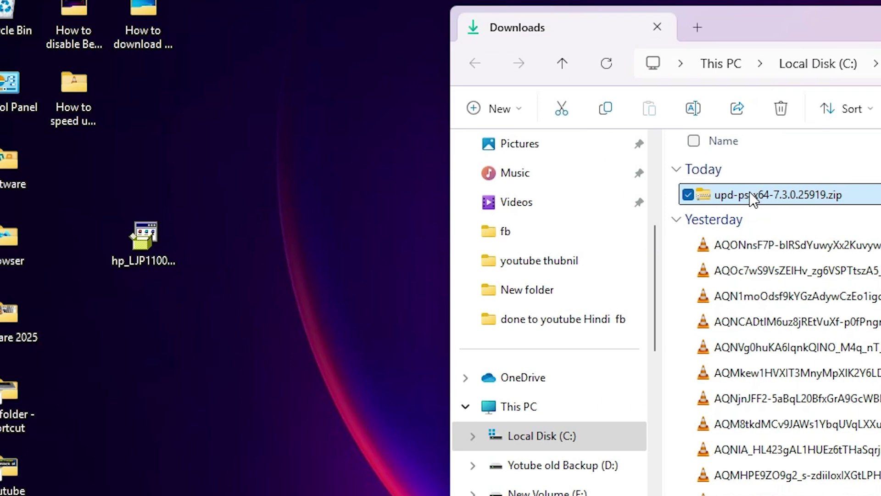
drag(393, 222, 180, 309)
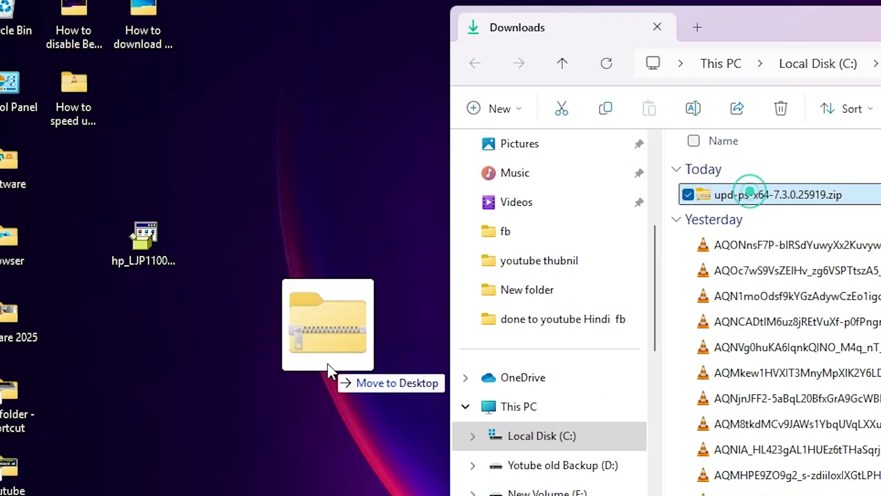
drag(327, 364, 325, 365)
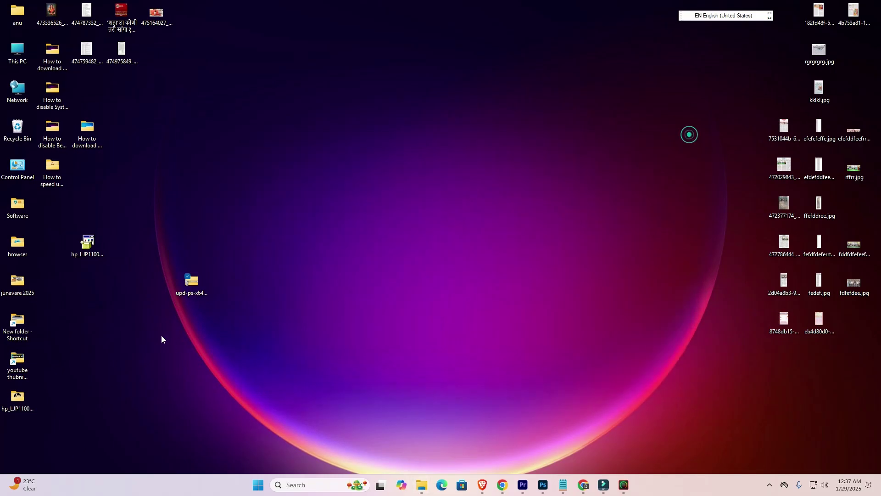
drag(191, 281, 94, 283)
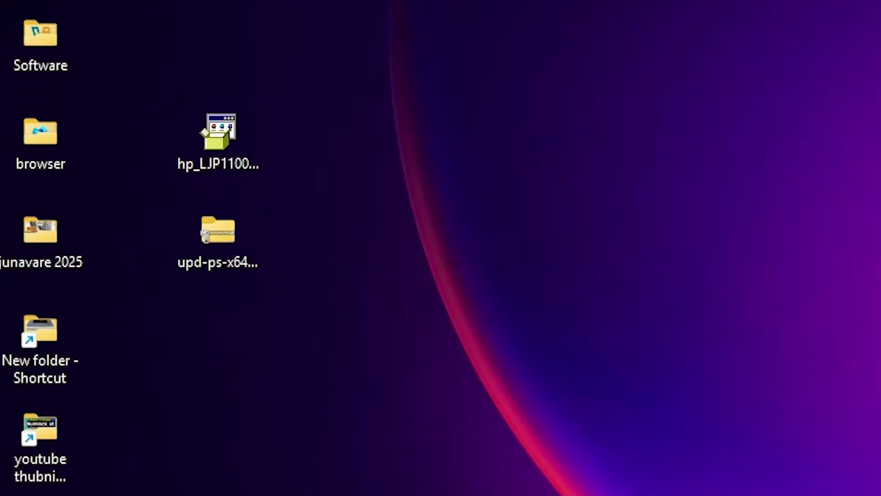
Step: Remove the hp_LJP1100 installer file from the desktop
double_click(238, 145)
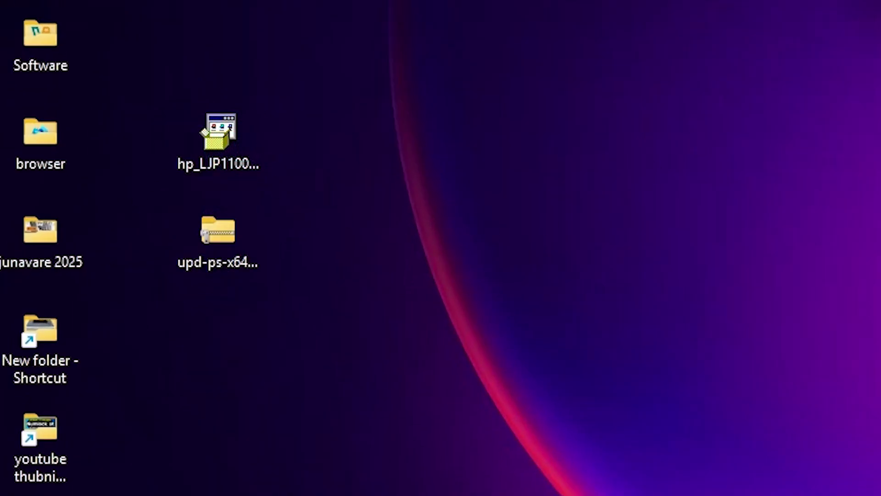
double_click(230, 133)
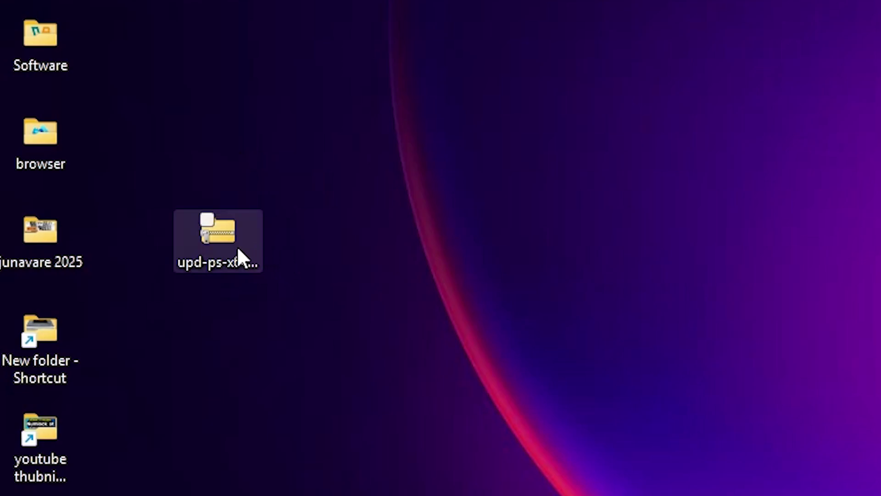
Step: Extract upd-ps-x64-7.3.0.25919.zip with WinRAR into a desktop folder of the same name and check the extracted files
click(236, 246)
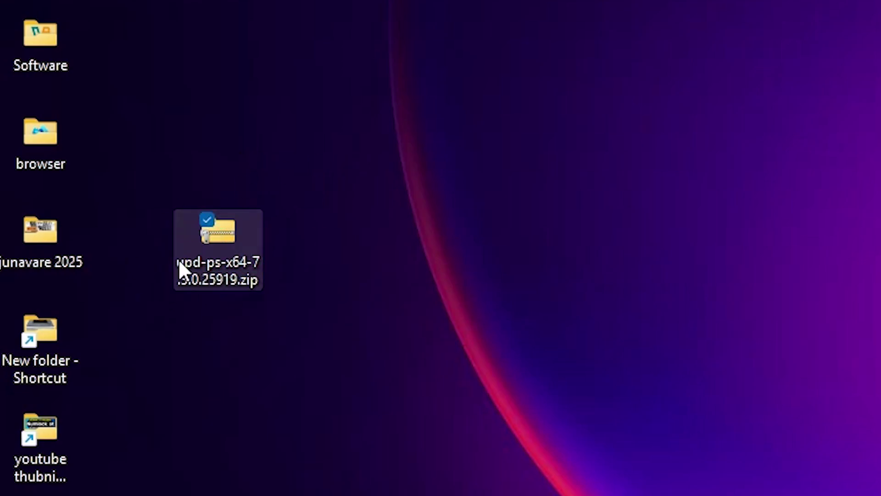
right_click(200, 265)
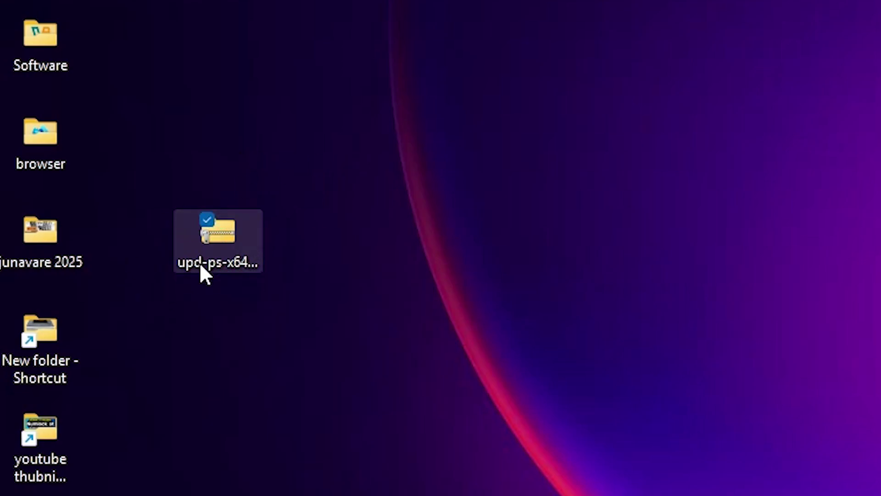
click(338, 234)
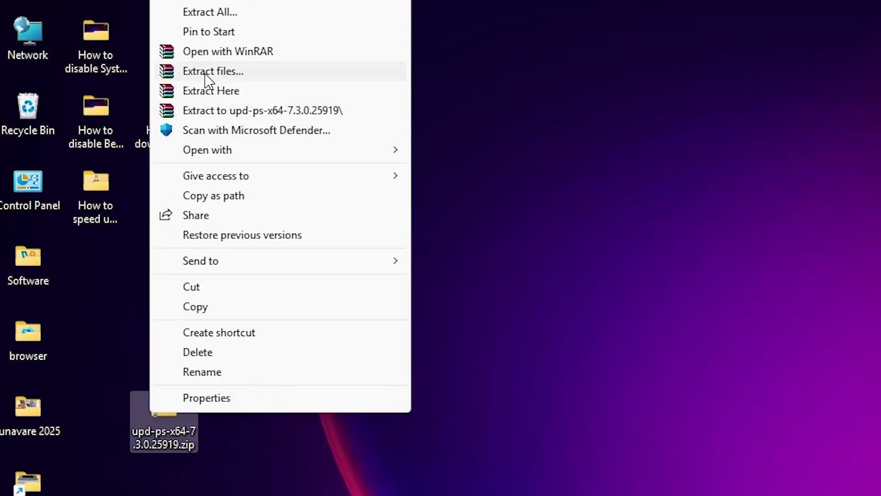
click(205, 73)
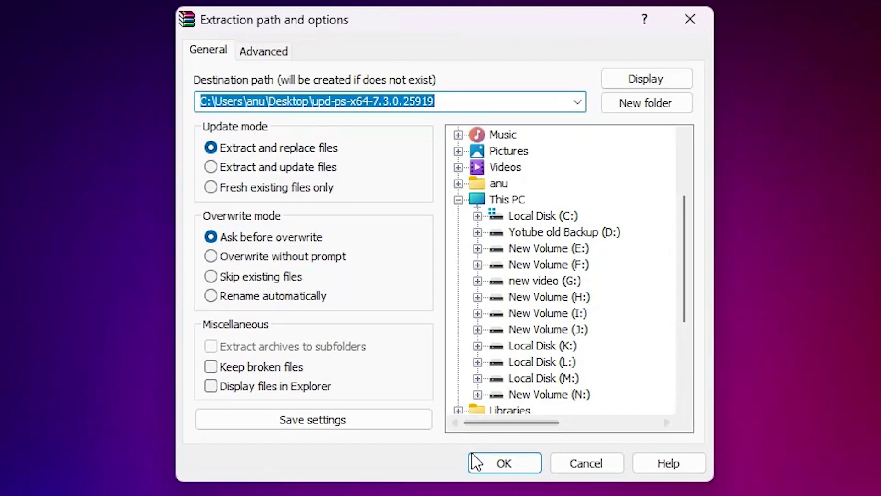
click(473, 458)
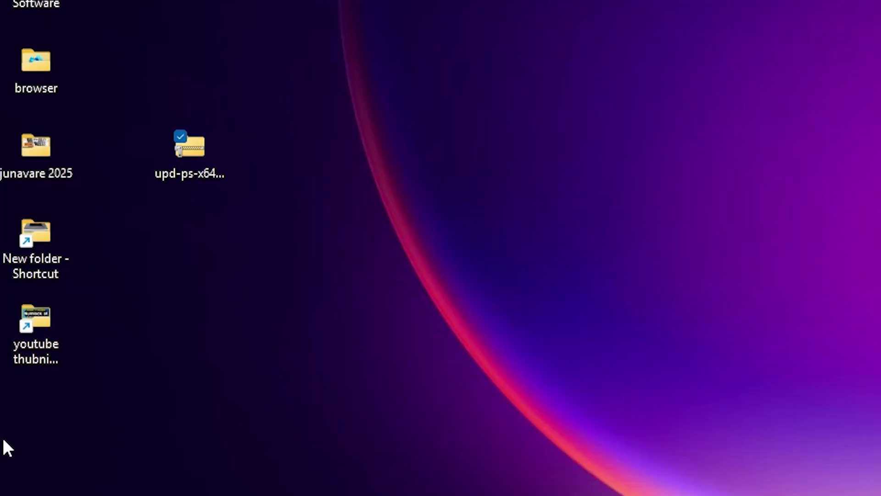
double_click(36, 418)
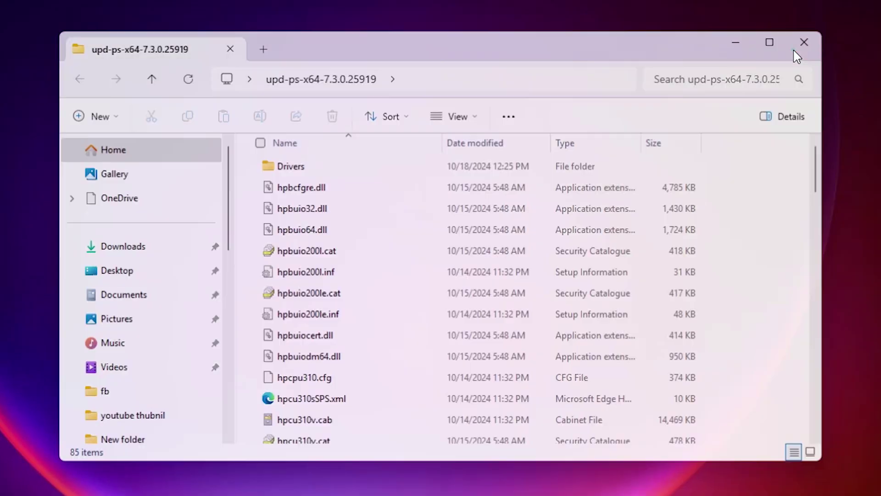
click(798, 41)
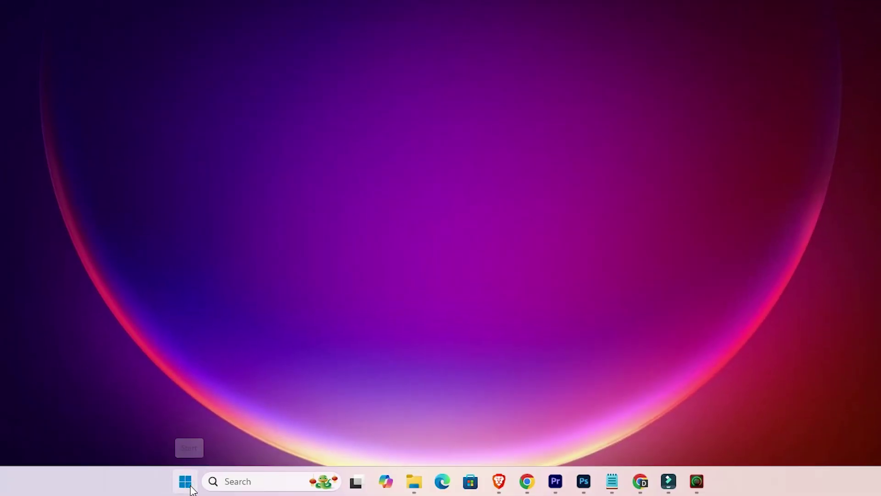
Step: Open the Printers & scanners settings, start adding a new device manually and close the Settings window
click(191, 488)
text(pr)
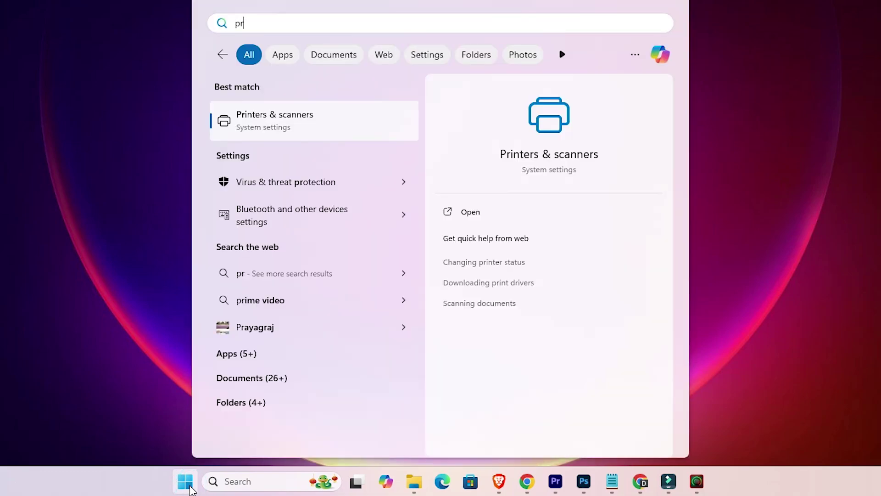
click(282, 116)
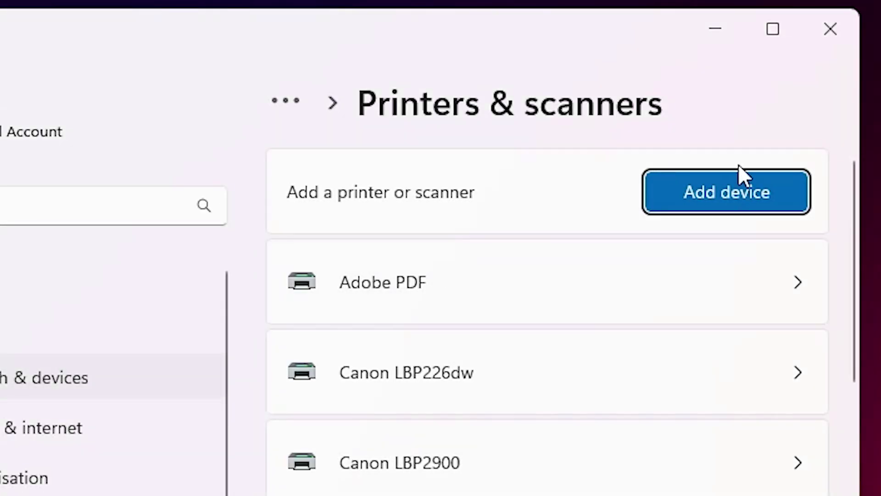
click(775, 187)
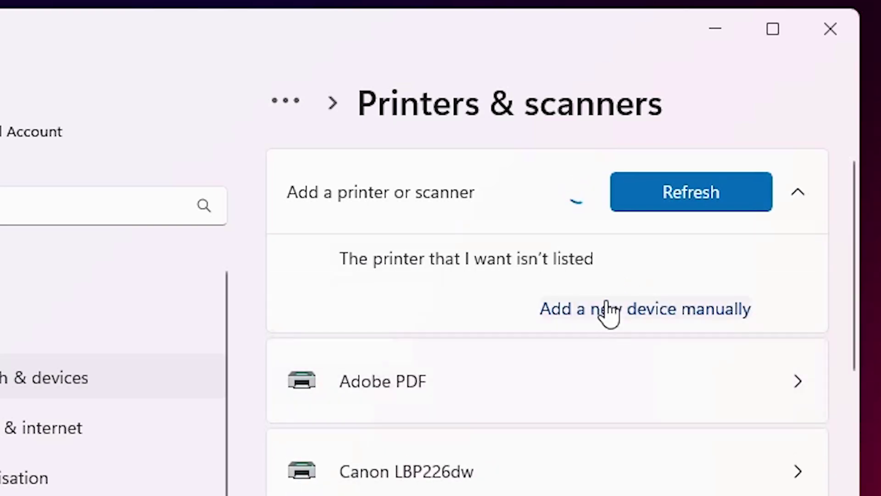
click(636, 309)
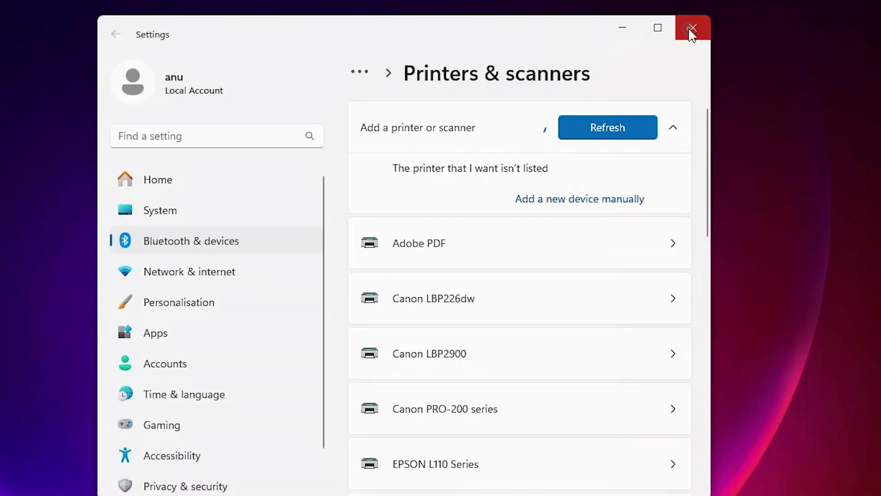
click(692, 29)
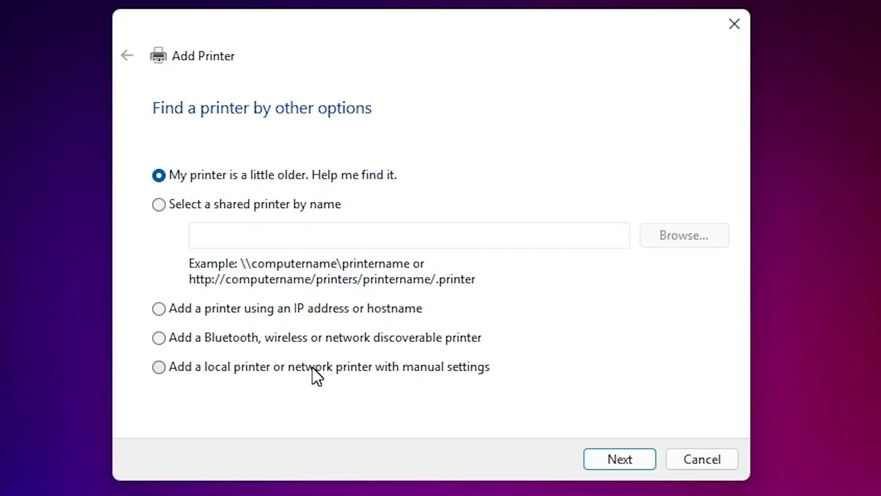
Step: Choose to add a local printer with manual settings on the existing port USB_001 (Local Port)
click(312, 367)
click(625, 457)
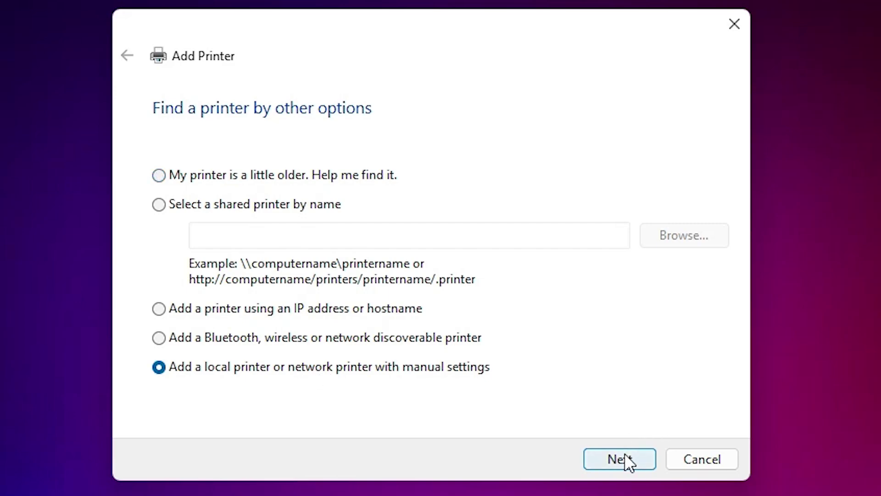
click(421, 180)
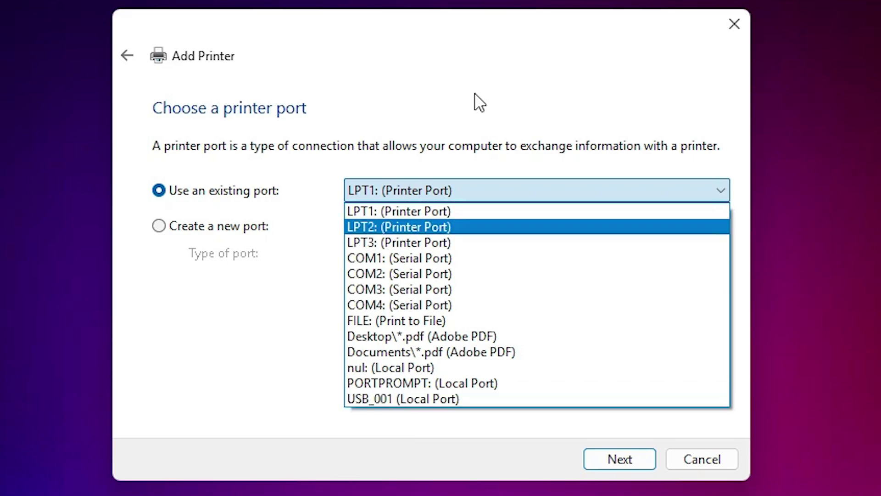
click(372, 398)
click(636, 461)
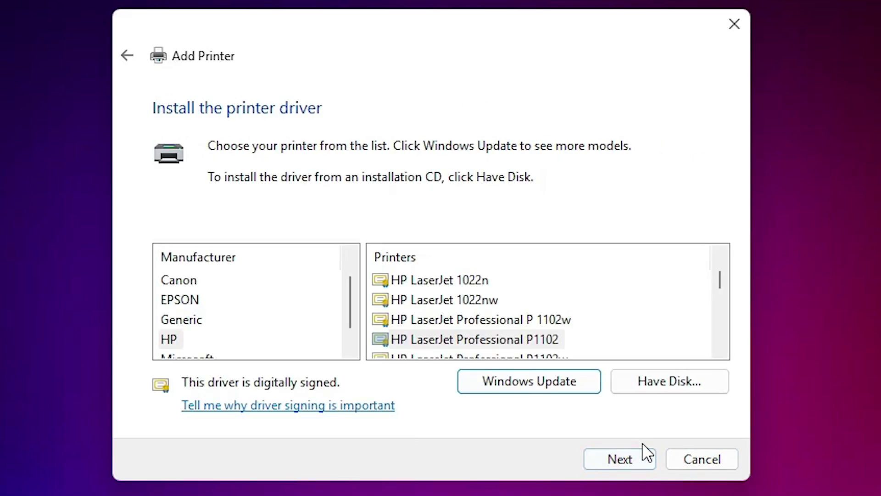
Step: Load the printer driver from disk using hppewnd.inf in the desktop folder upd-ps-x64-7.3.0.25919
click(651, 398)
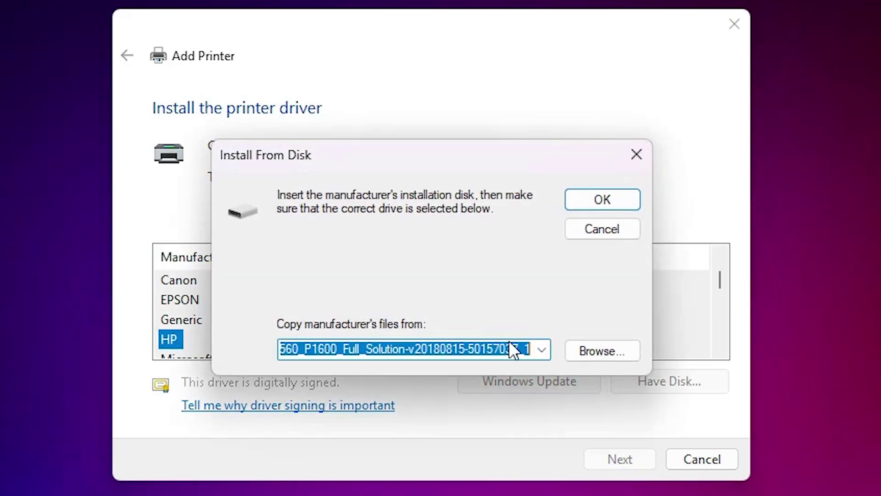
click(589, 350)
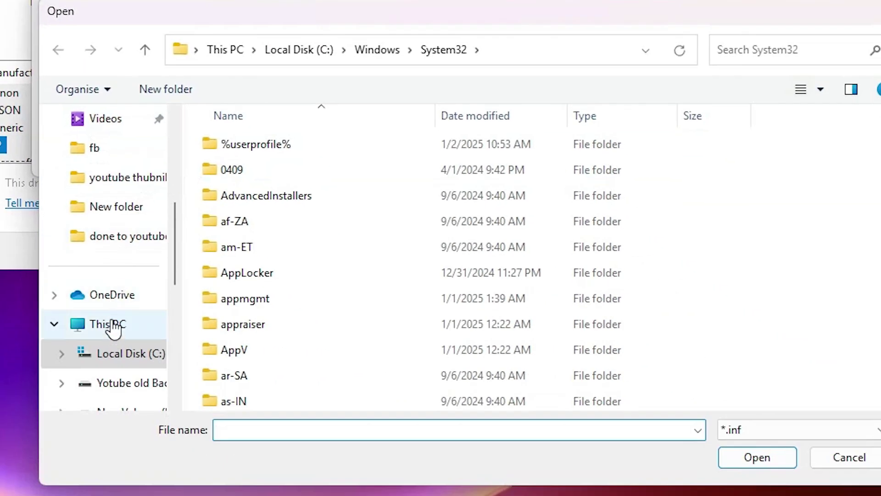
scroll(114, 316, down, 5)
scroll(110, 289, up, 10)
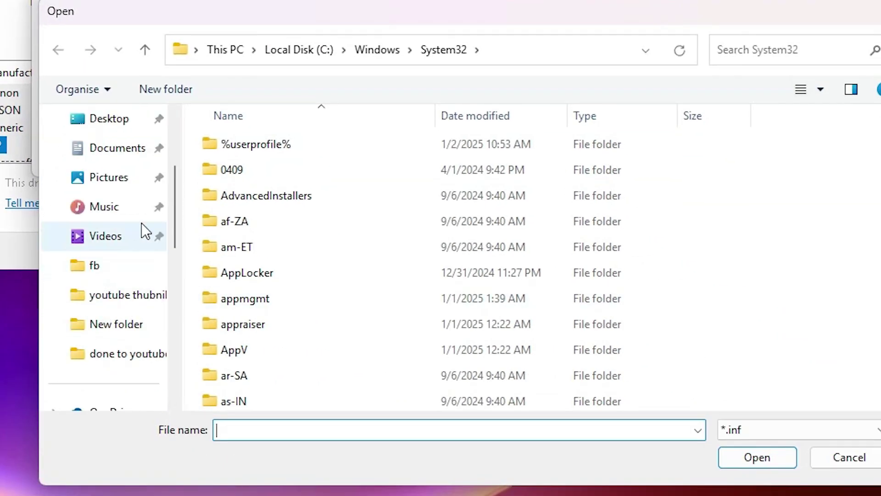
click(132, 125)
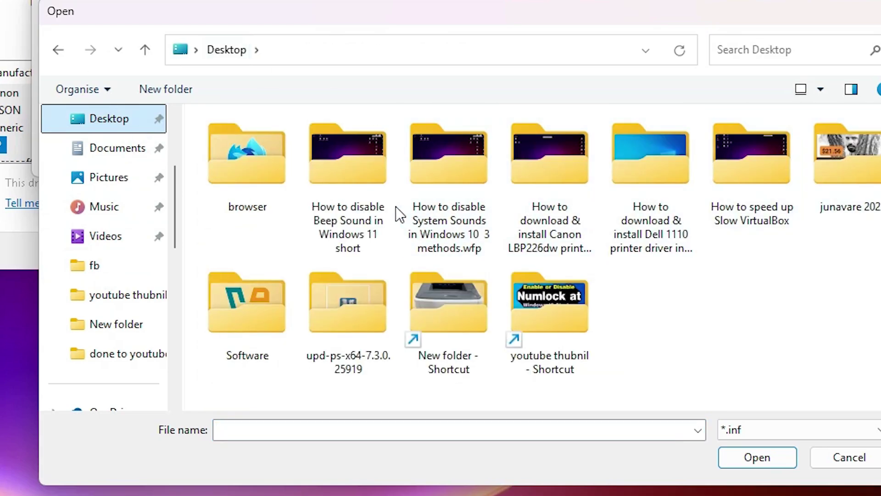
double_click(366, 311)
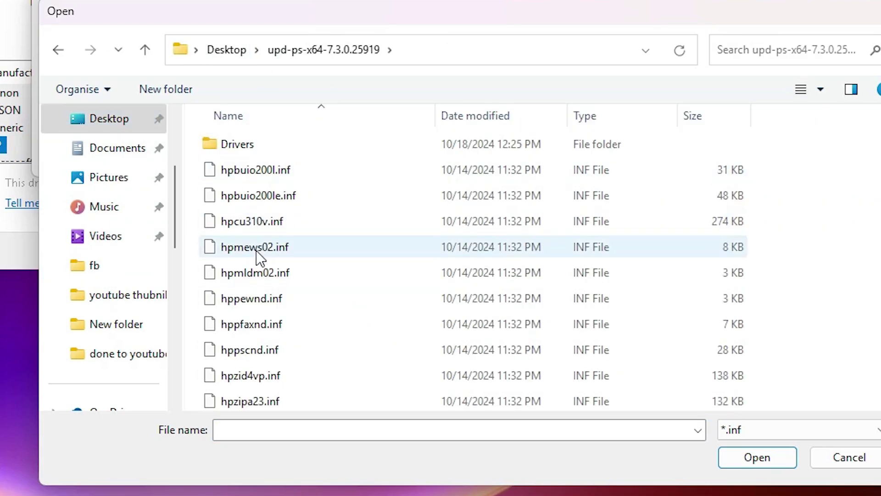
scroll(253, 299, down, 1)
scroll(255, 361, up, 1)
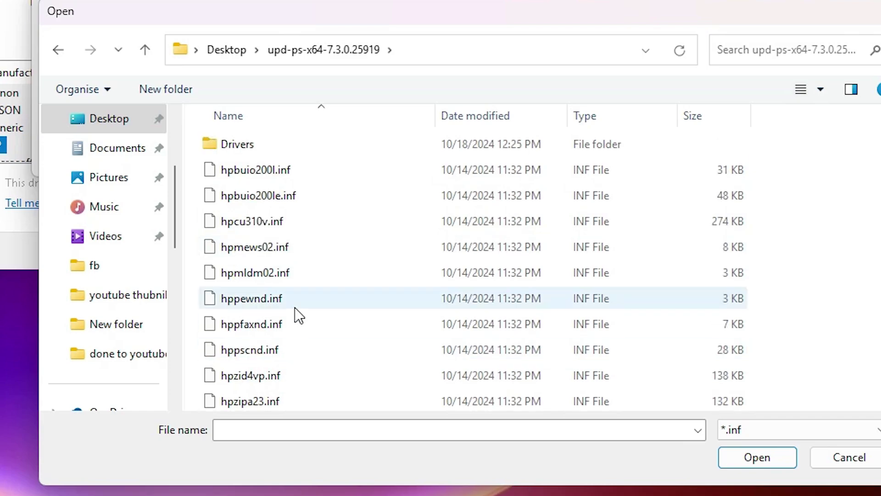
click(273, 307)
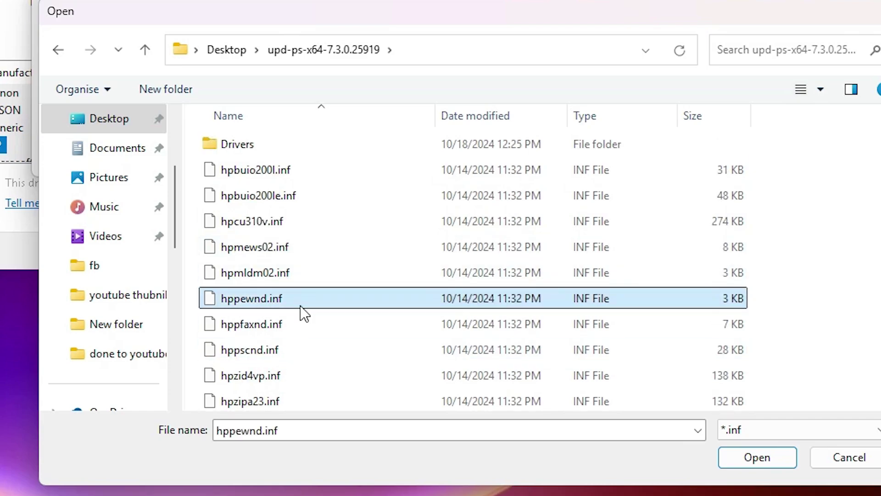
click(751, 465)
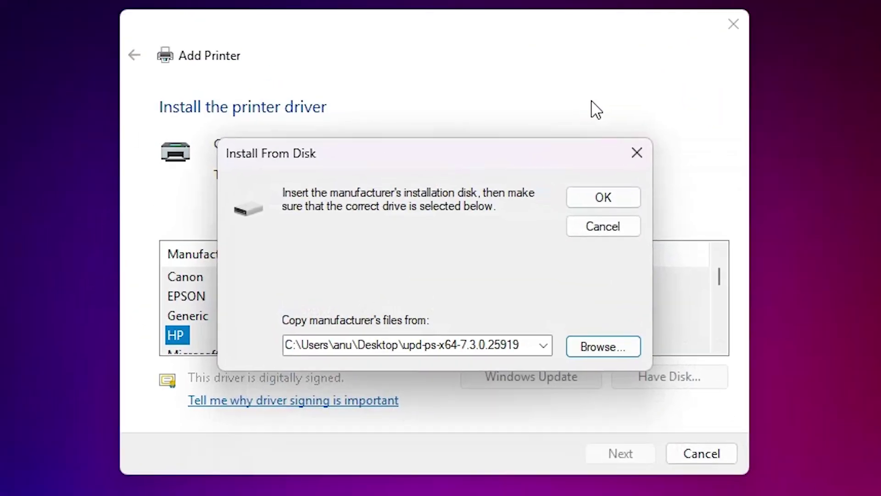
click(372, 23)
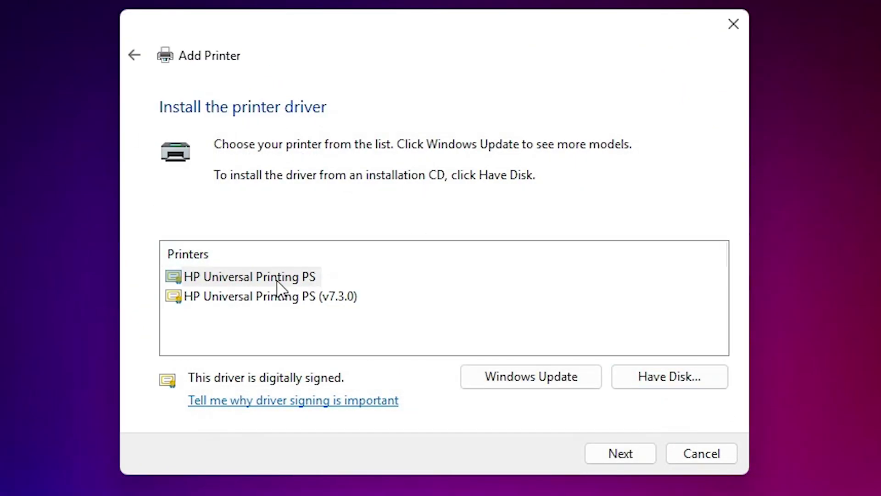
Step: Choose HP Universal Printing PS, the entry without a version number, as the printer driver
click(276, 295)
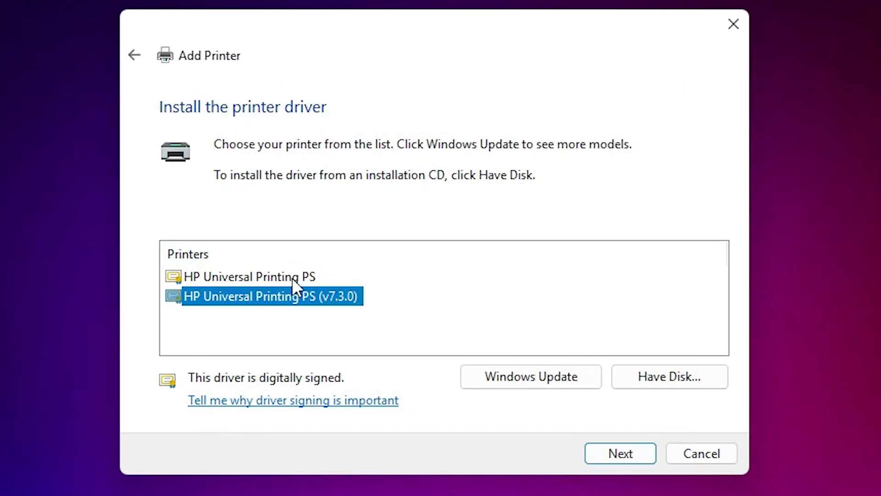
click(292, 278)
click(292, 302)
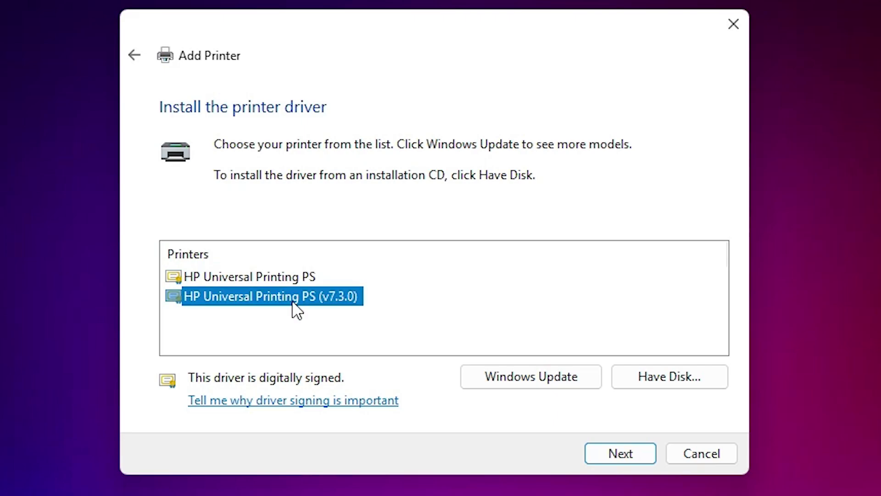
click(291, 278)
click(640, 456)
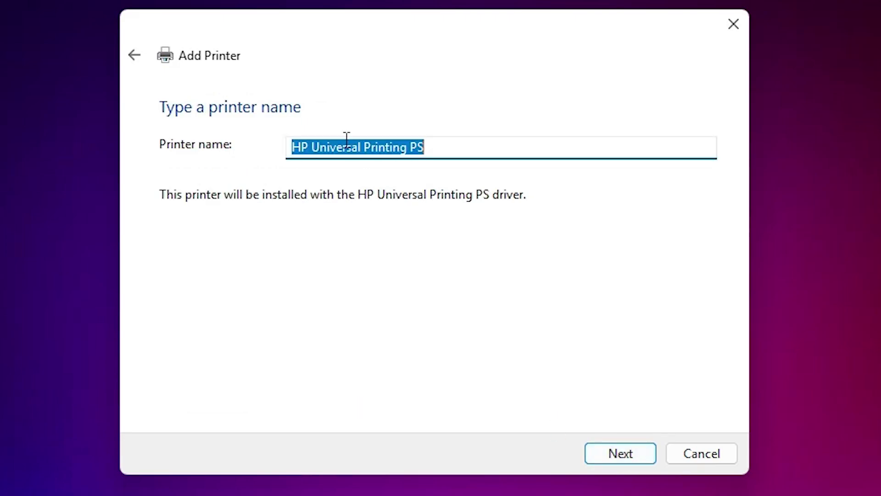
Step: Name the printer HP Laserjet 1010, keep it unshared and finish adding it without a test page
text(HP Laserjet 1010)
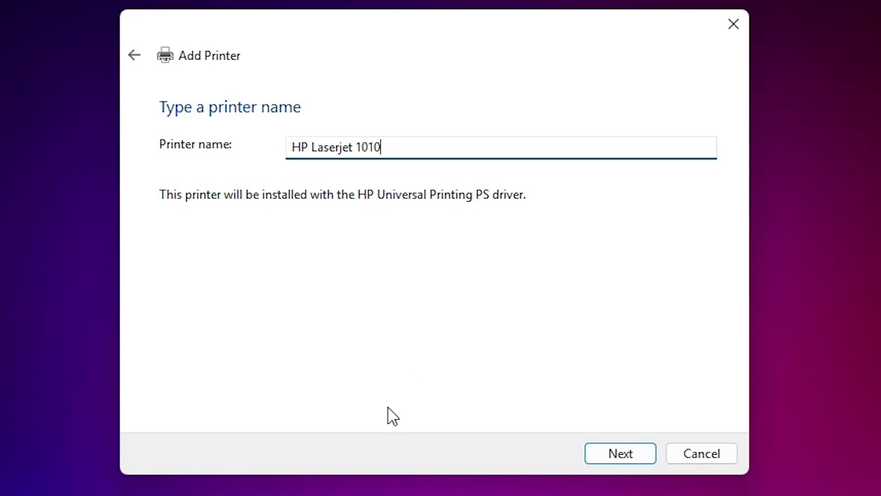
click(651, 454)
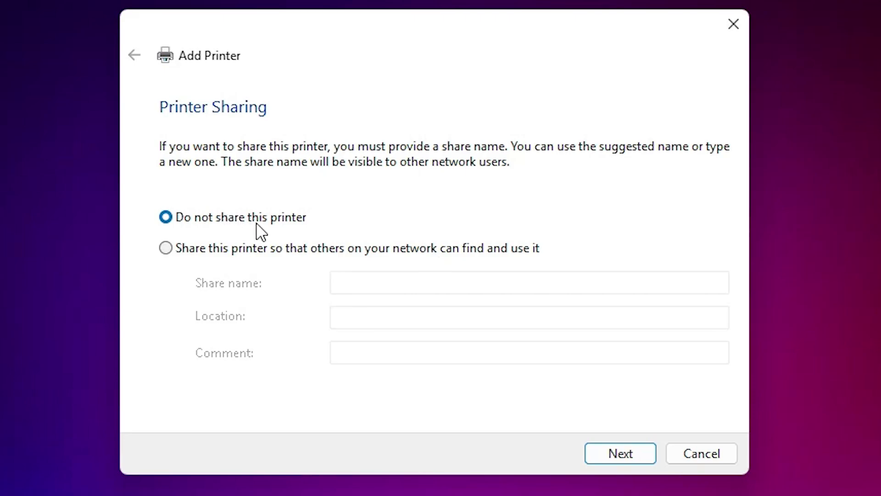
click(621, 456)
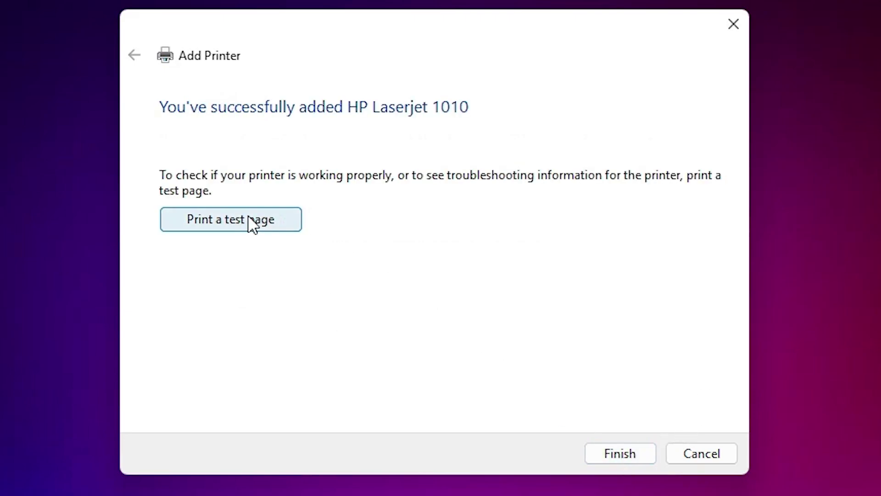
click(638, 458)
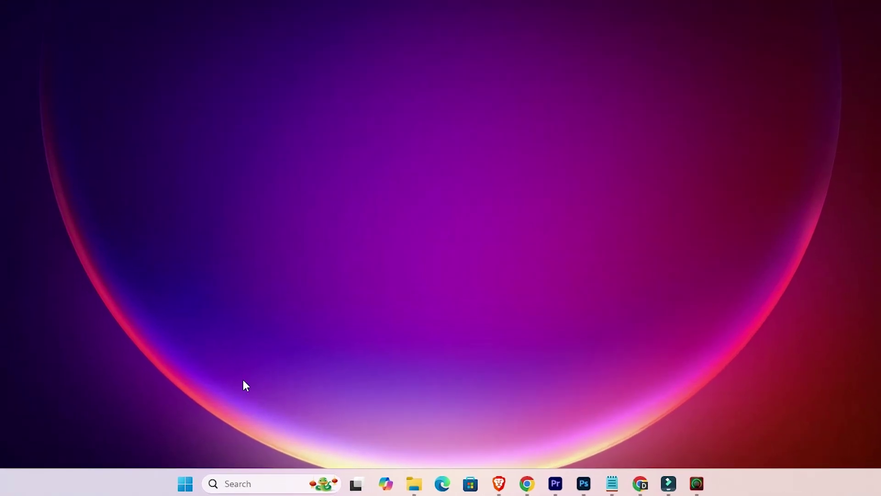
Step: Open the Printers & scanners settings and look for HP Laserjet 1010 in the printer list
click(185, 483)
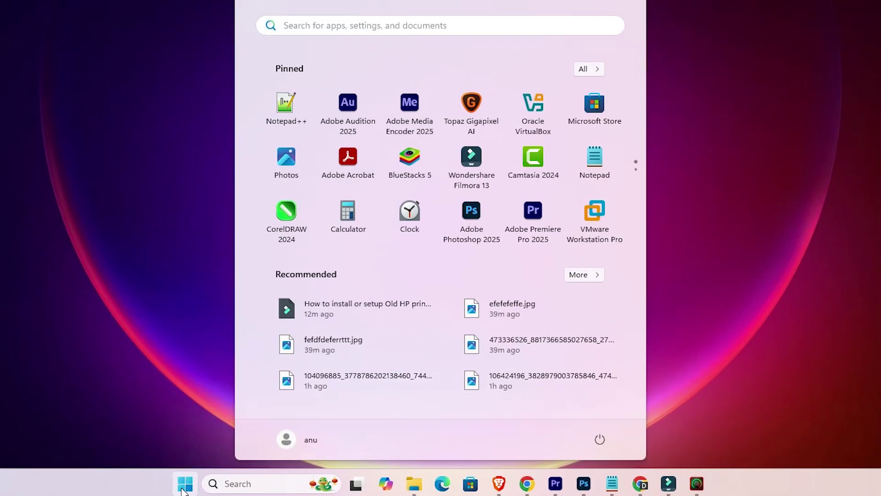
text(pr)
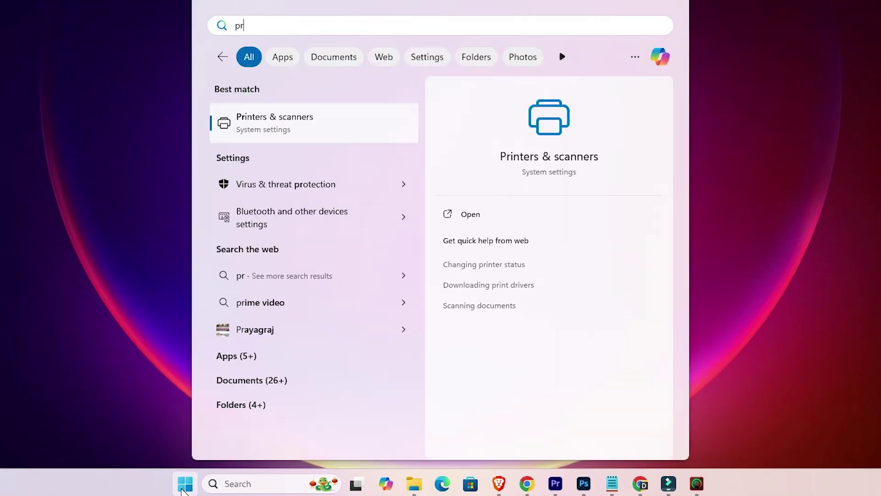
click(279, 135)
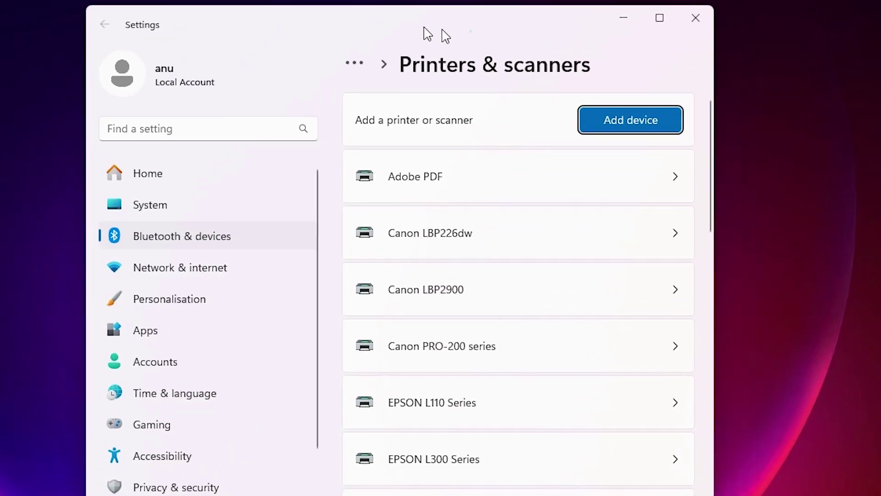
scroll(409, 318, down, 8)
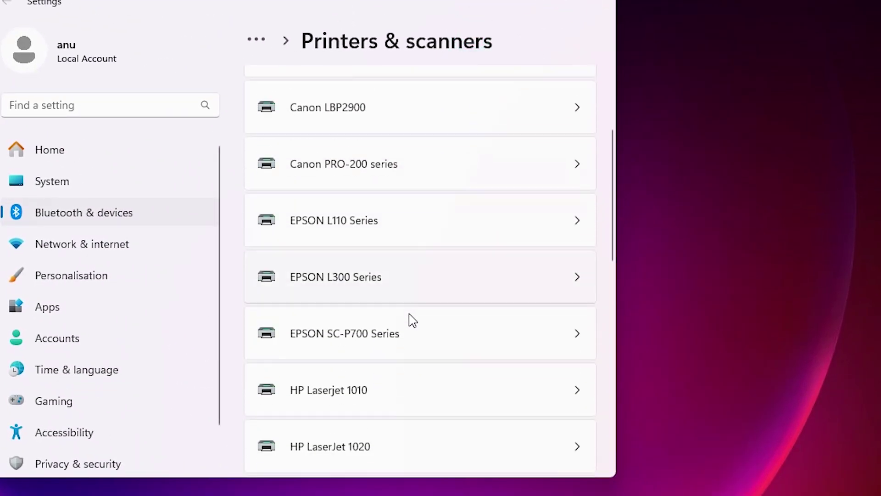